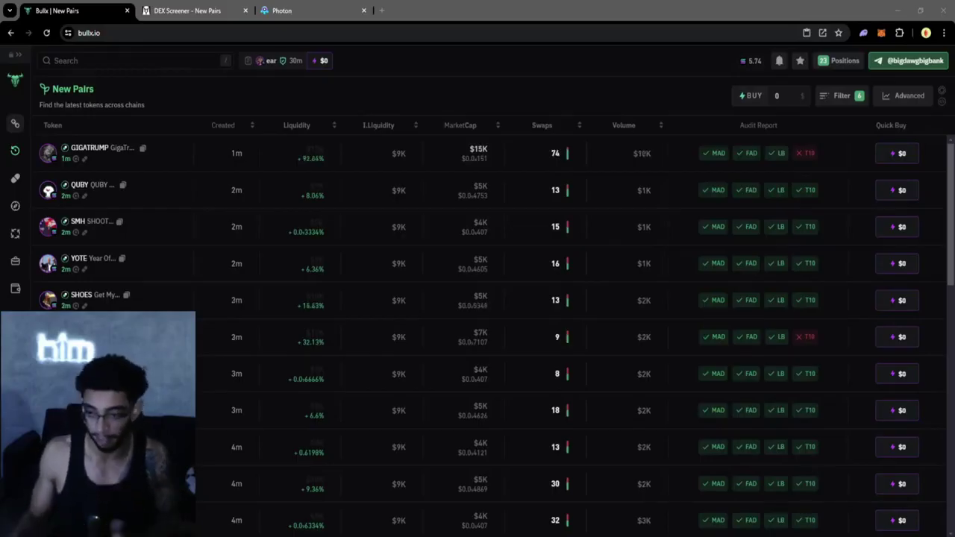
Raise the system audio volume from 13 to 20 and bring the OBS window forward.
click(816, 535)
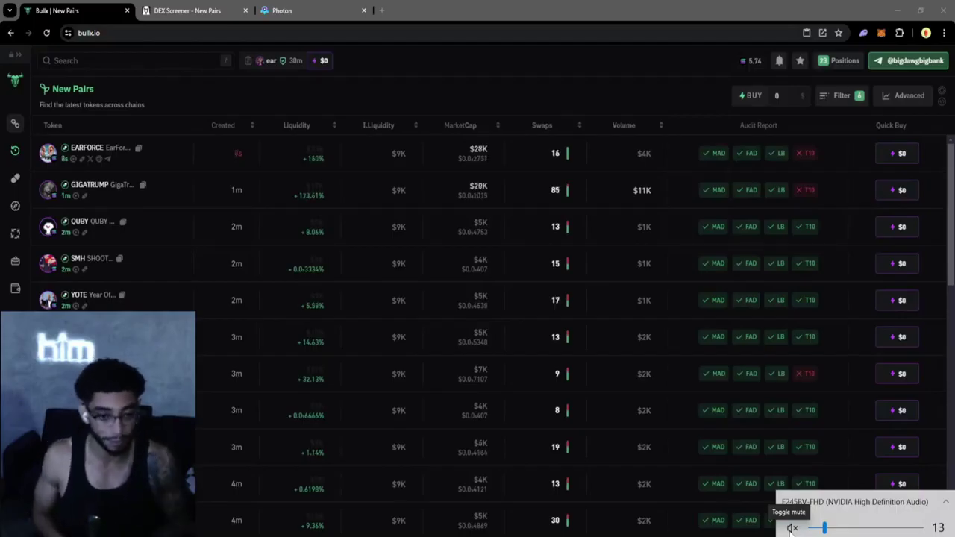
click(710, 91)
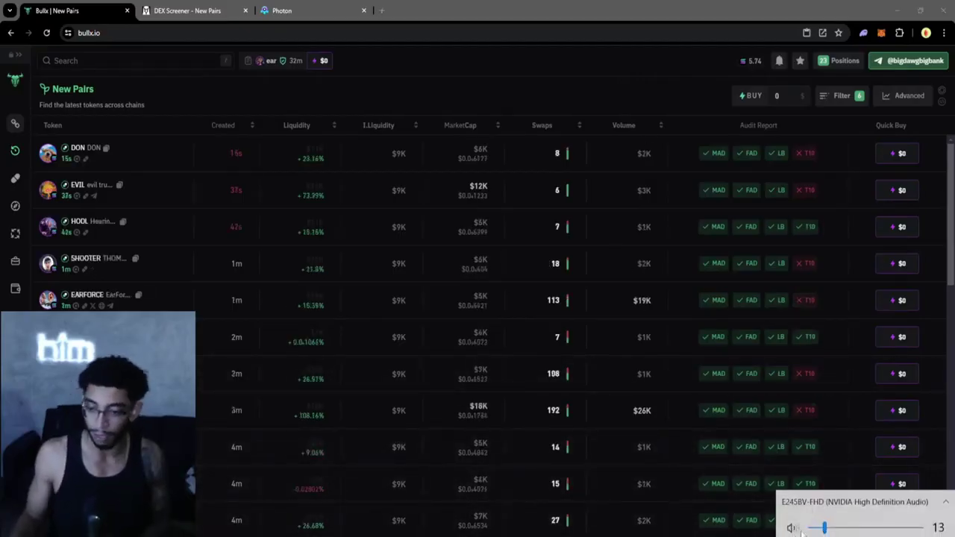
click(824, 528)
drag(824, 529, 832, 529)
key(alt+Tab)
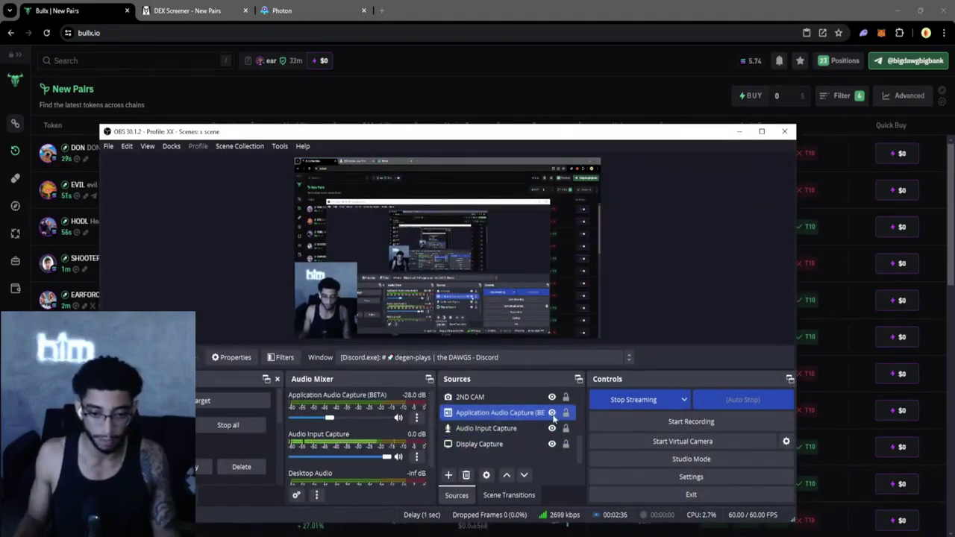
Glance between the Photon Memescope and BullX New Pairs tabs, closing the Newly Created filter.
click(367, 122)
key(ctrl+3)
click(304, 184)
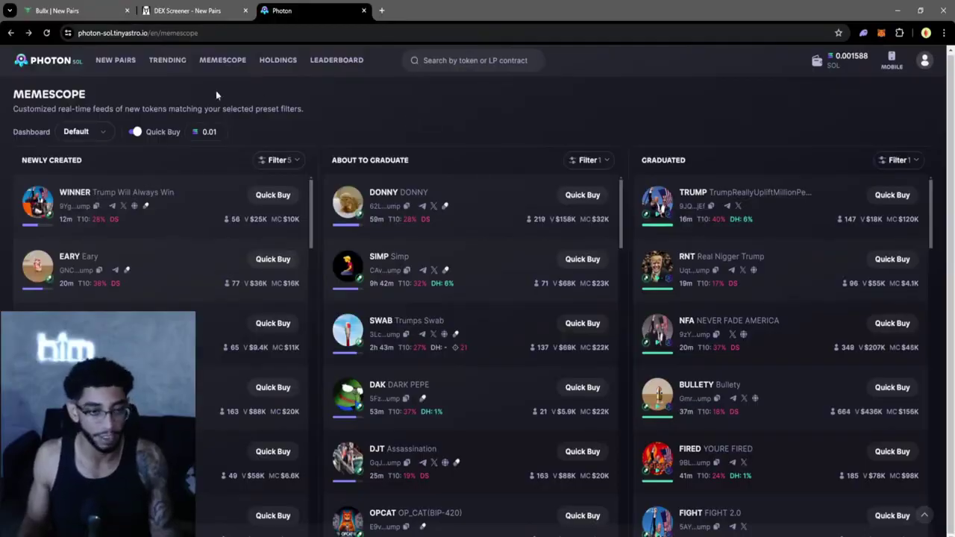
key(ctrl+1)
click(317, 12)
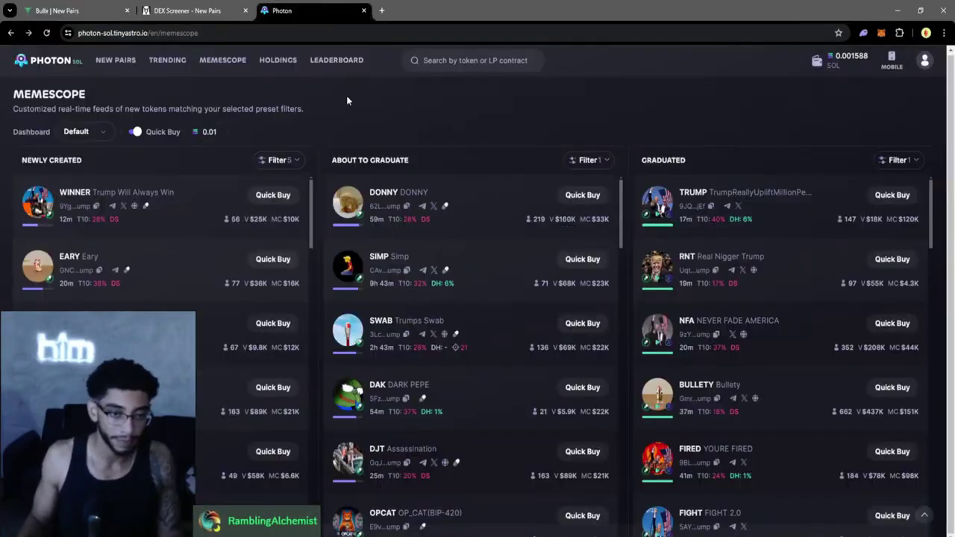
Lower the Newly Created minimum Holders Count filter from 40 to 35.
click(298, 159)
scroll(164, 246, down, 1)
scroll(161, 246, down, 3)
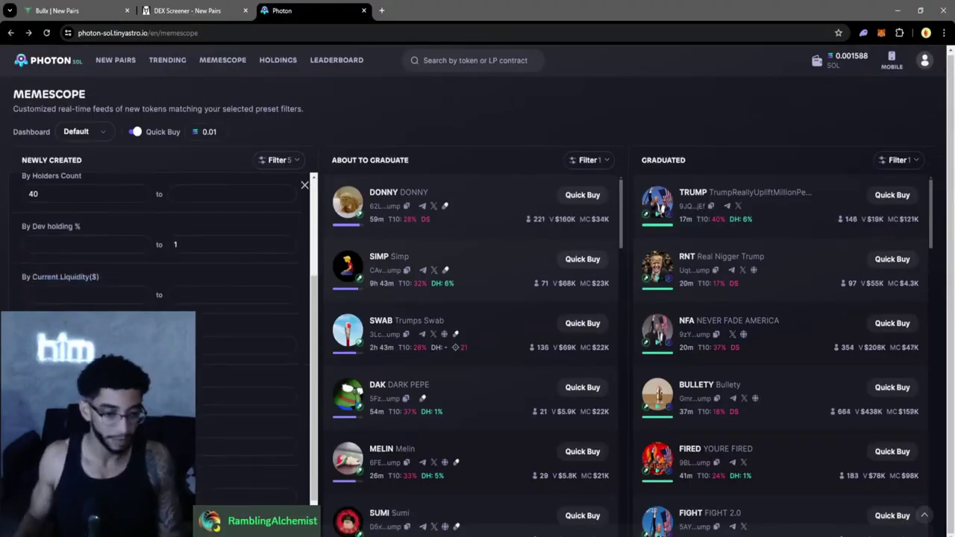
scroll(81, 246, up, 1)
click(81, 247)
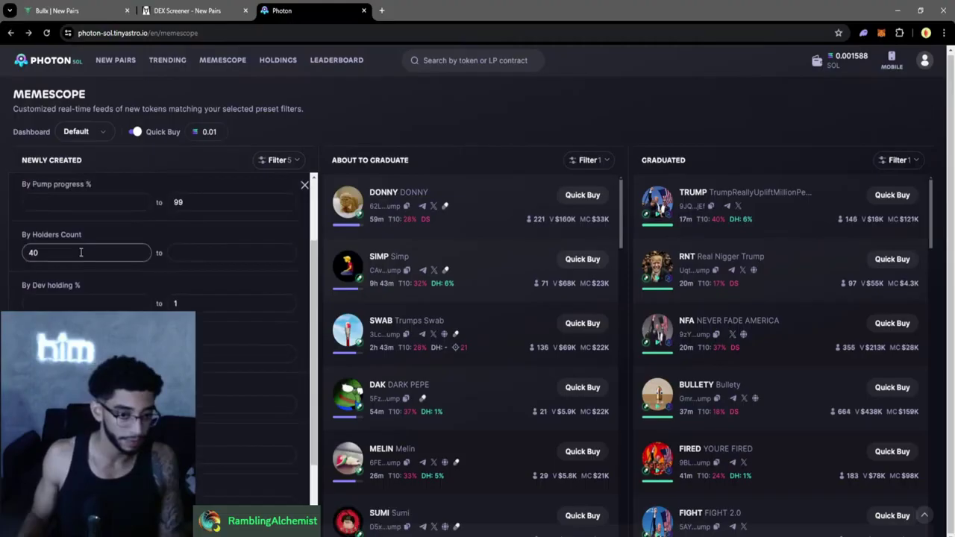
scroll(81, 252, up, 1)
click(80, 249)
scroll(80, 251, down, 1)
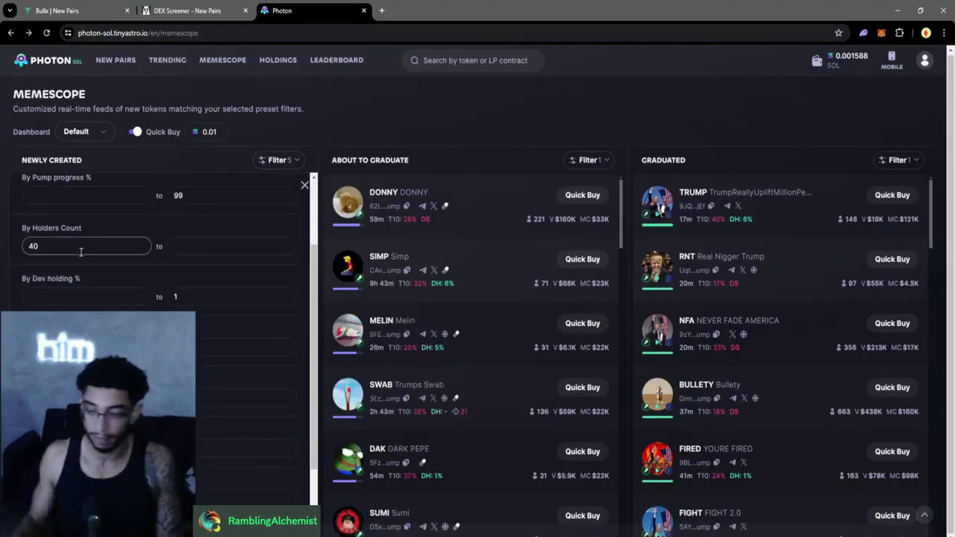
scroll(156, 239, down, 2)
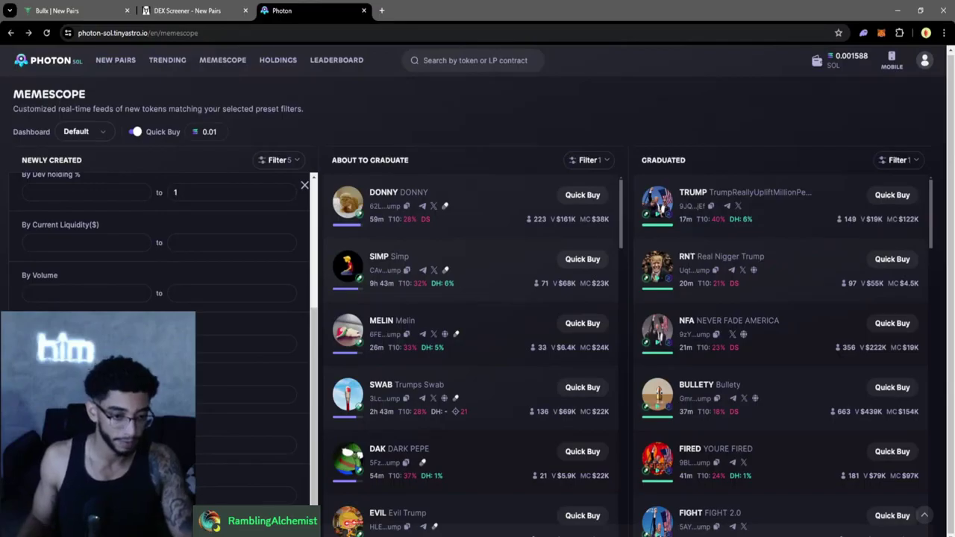
scroll(201, 404, up, 3)
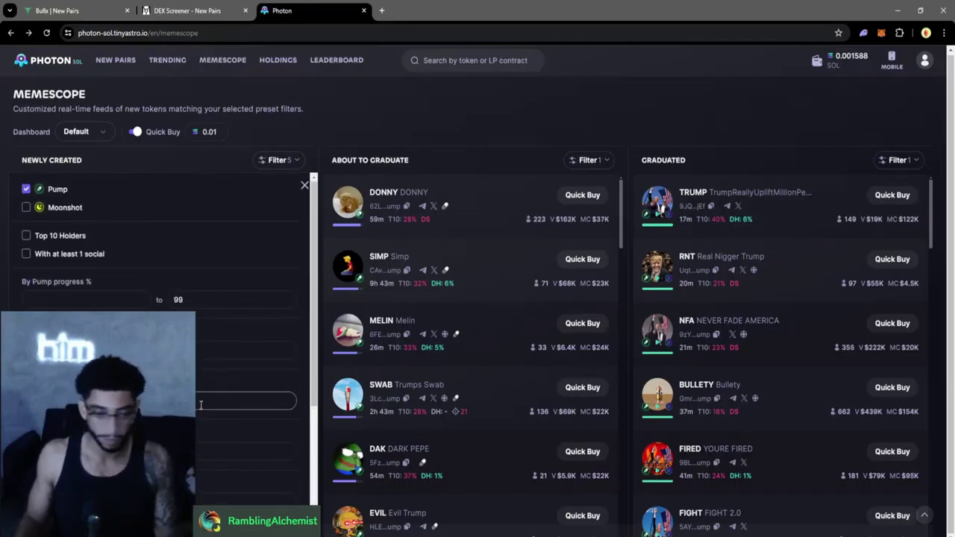
scroll(247, 473, down, 3)
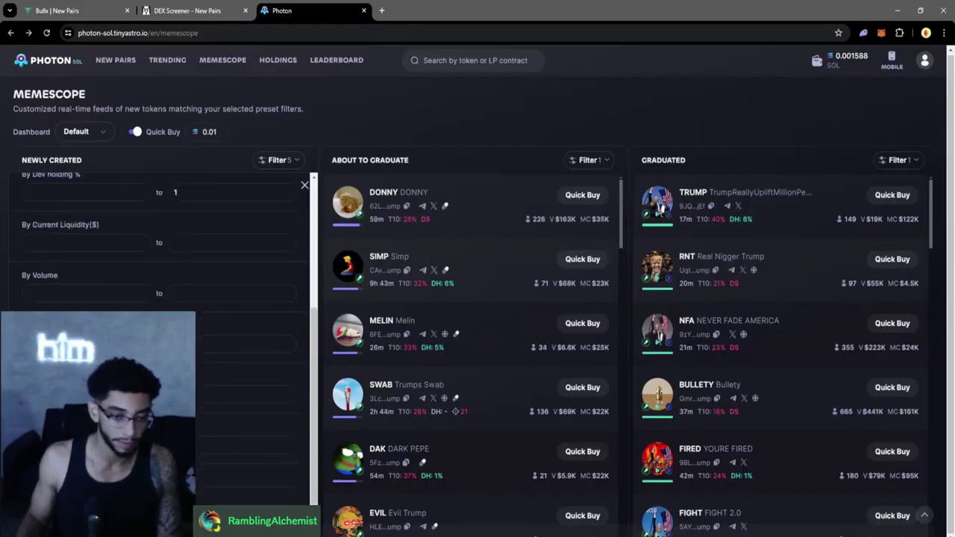
click(305, 184)
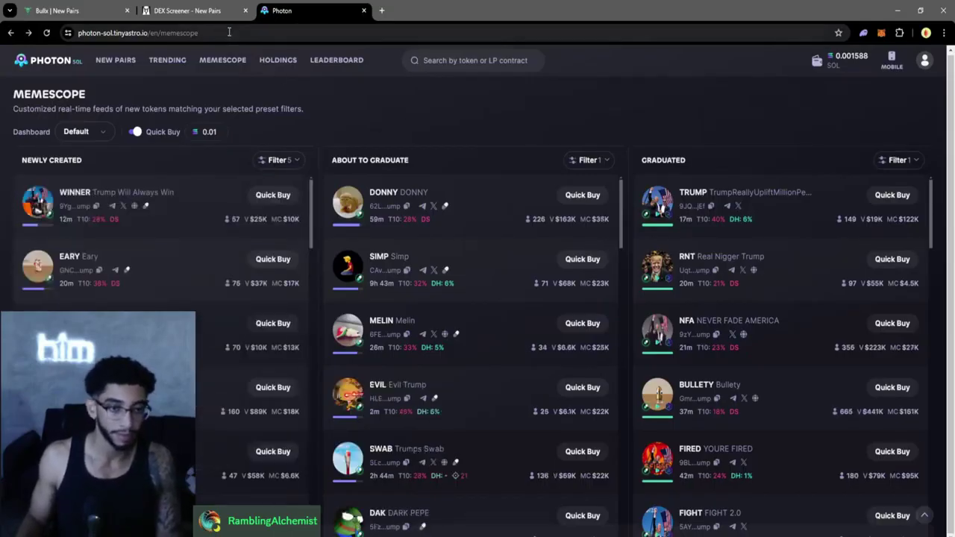
Check BullX's Pump Vision feed, then scroll down the Photon Memescope feeds.
click(108, 11)
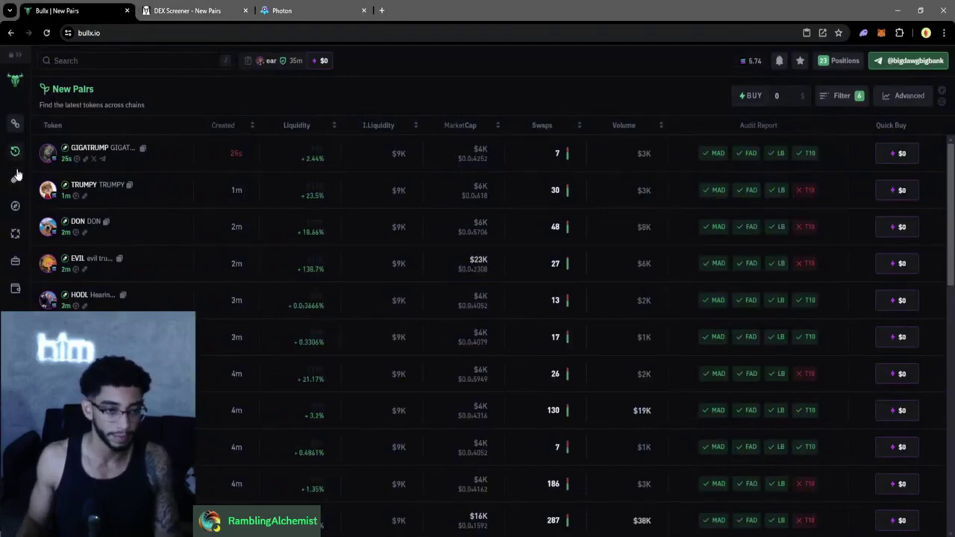
click(17, 181)
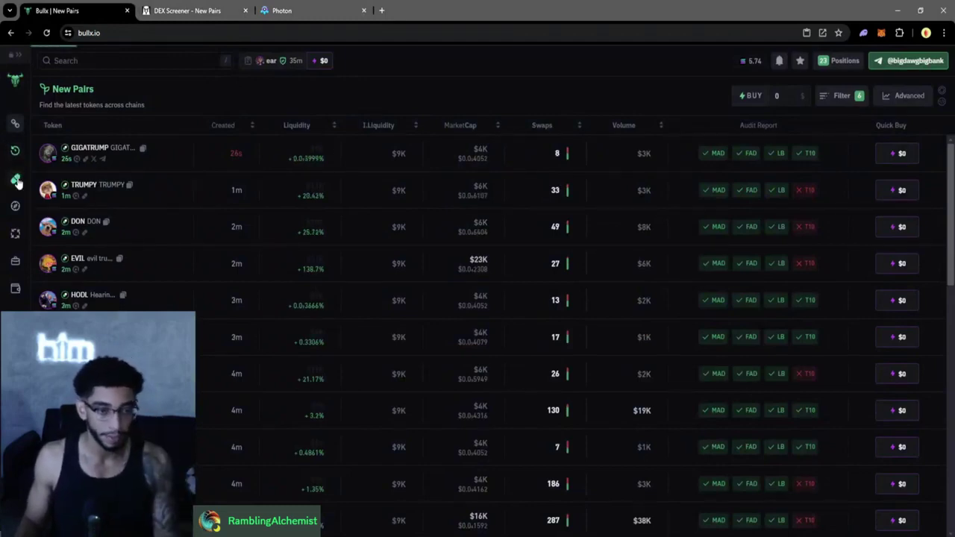
key(ctrl+3)
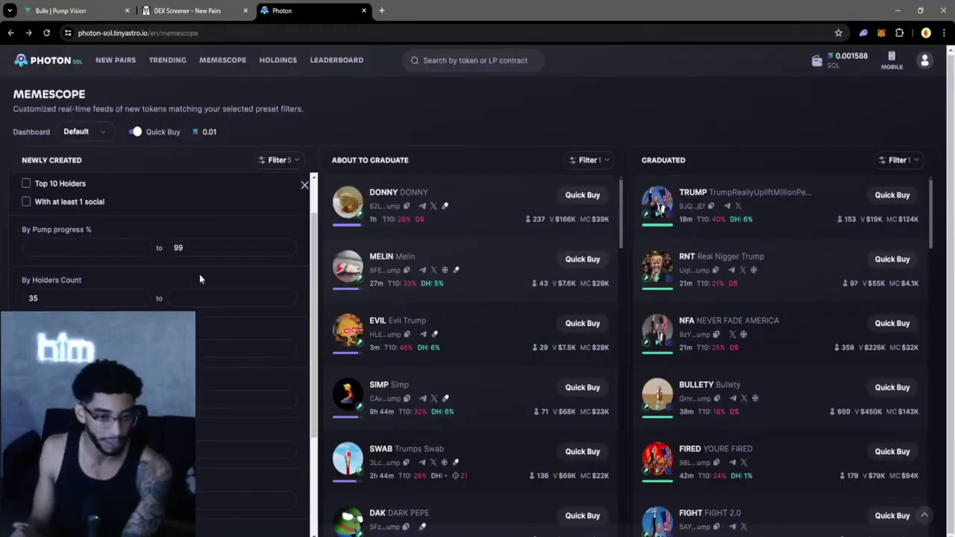
scroll(168, 272, down, 1)
scroll(167, 272, down, 3)
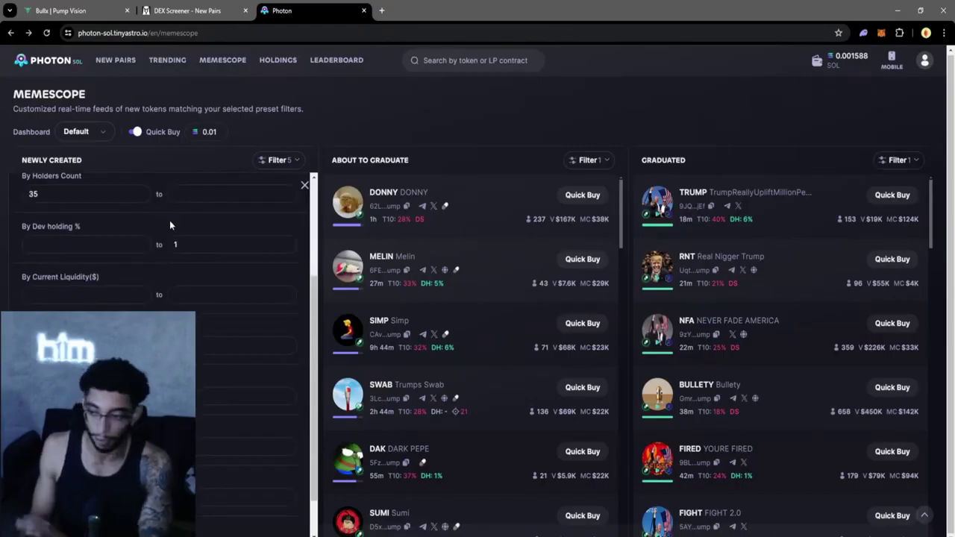
scroll(170, 224, down, 2)
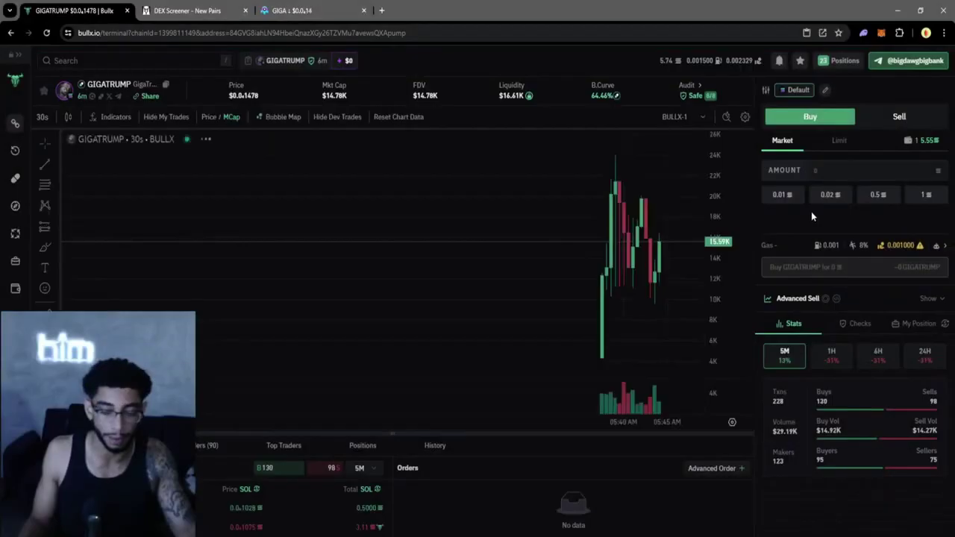
Show GIGATRUMP's security checks and enlarge the holders panel below the chart.
scroll(662, 251, up, 3)
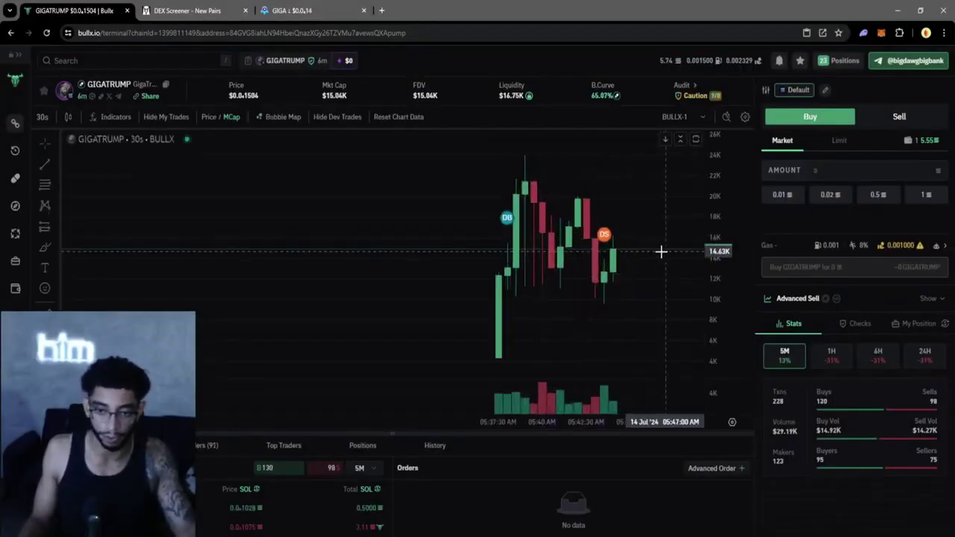
click(862, 323)
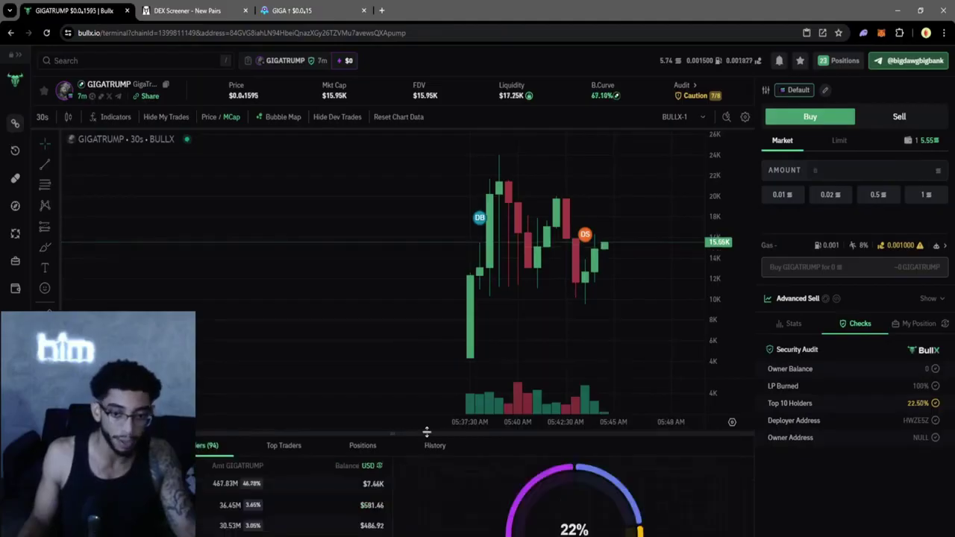
drag(426, 433, 429, 355)
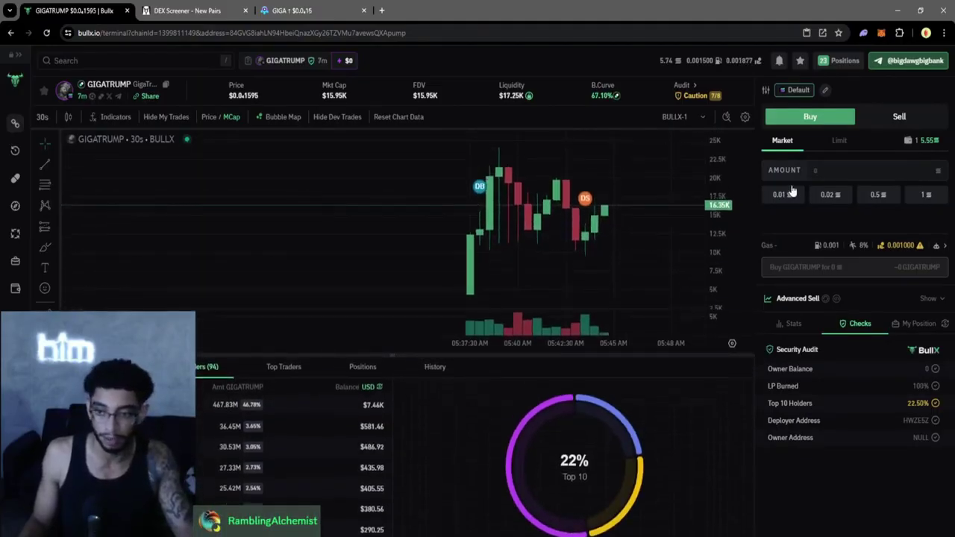
Buy 0.1 SOL of GIGATRUMP ($14.48) and shrink the holders panel to enlarge the chart.
text(0.1)
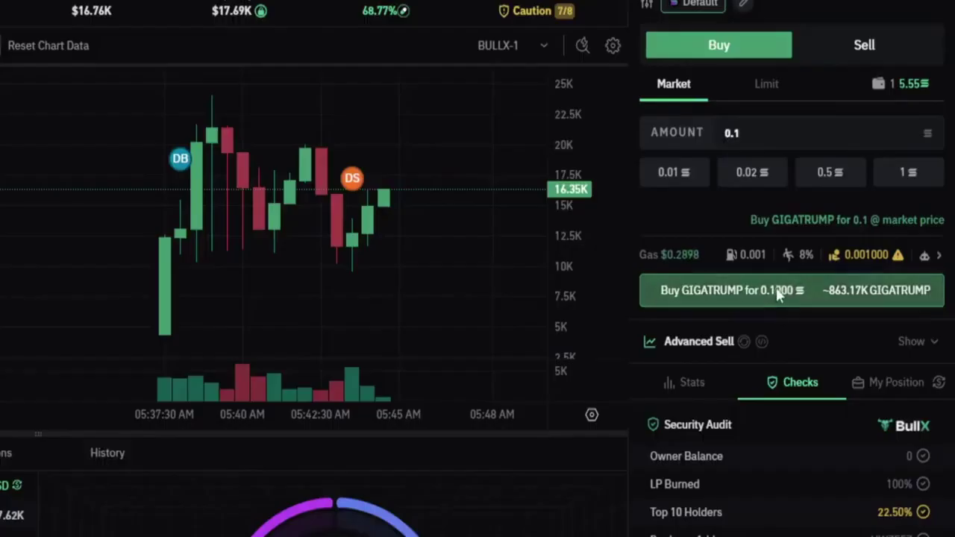
click(845, 267)
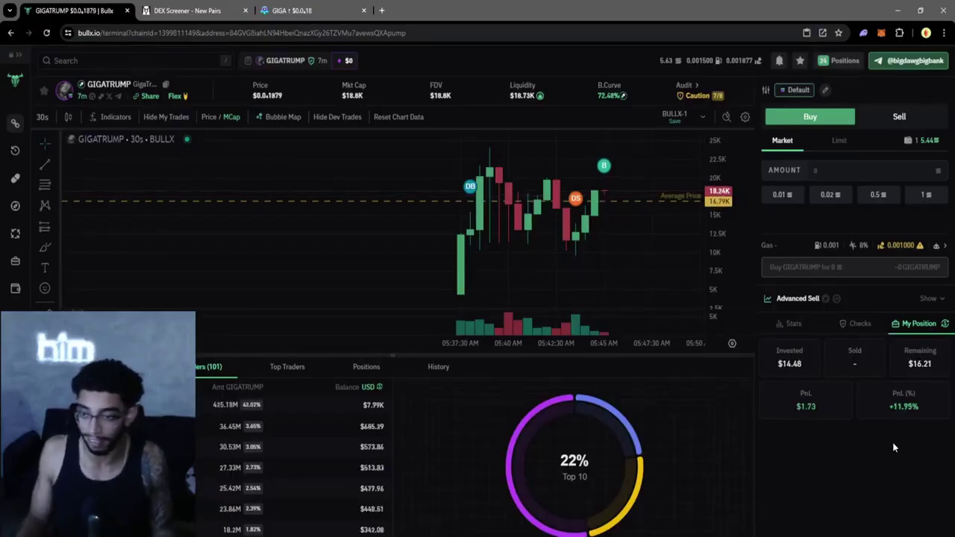
drag(627, 355, 624, 436)
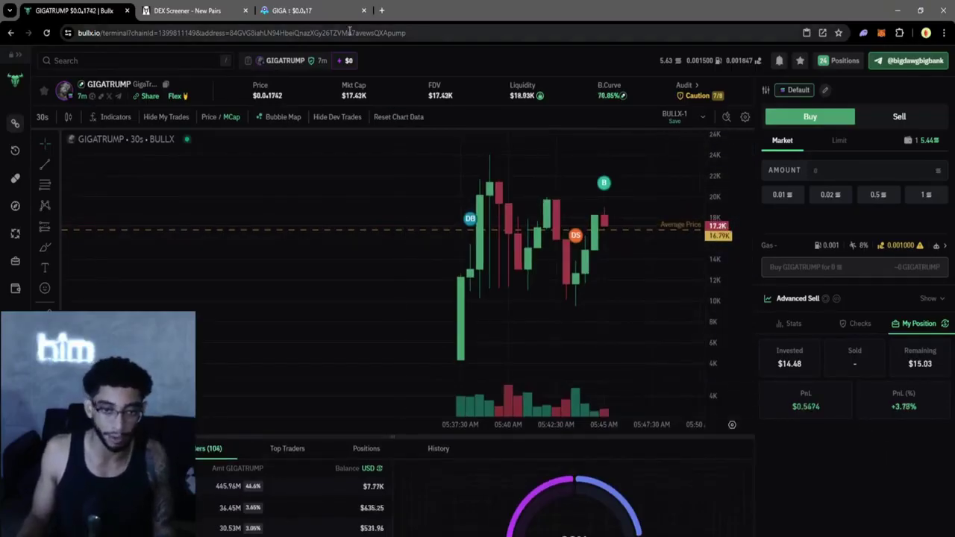
Compare GIGATRUMP and the WINNER token on Photon, then return to BullX's GIGATRUMP chart.
click(322, 19)
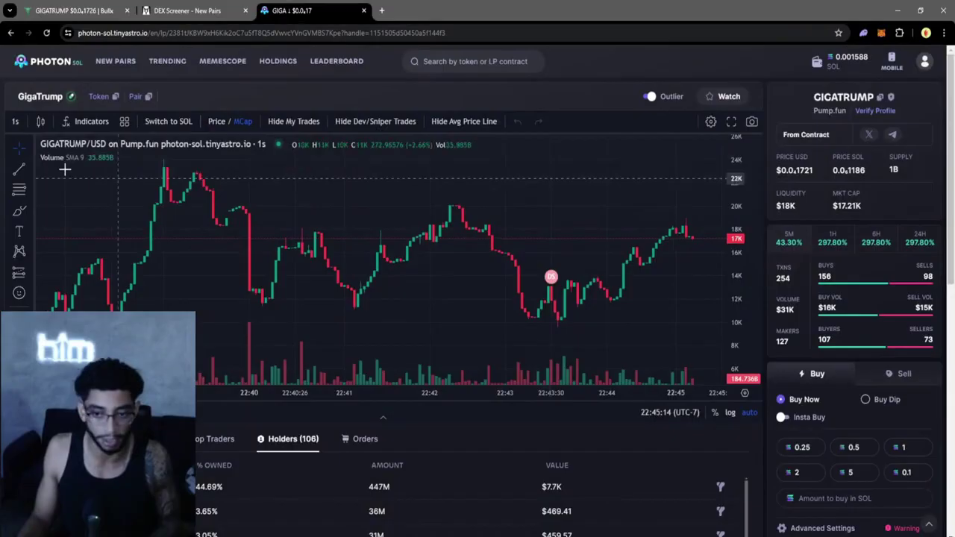
key(ctrl+1)
click(316, 14)
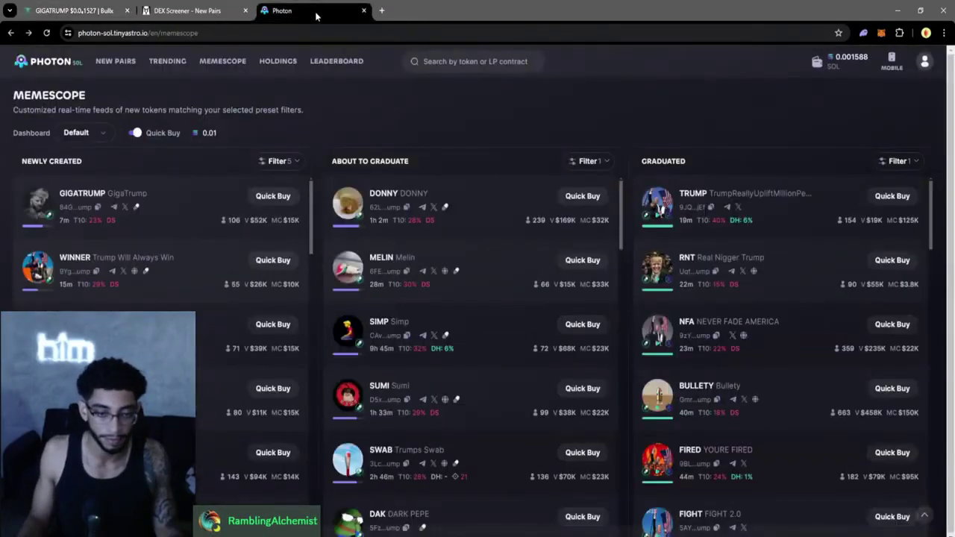
click(203, 274)
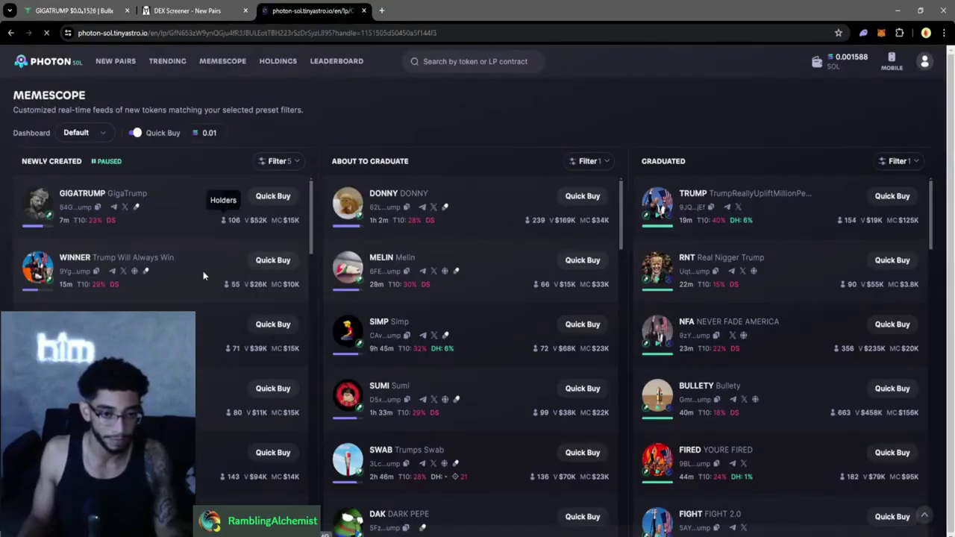
key(ctrl+1)
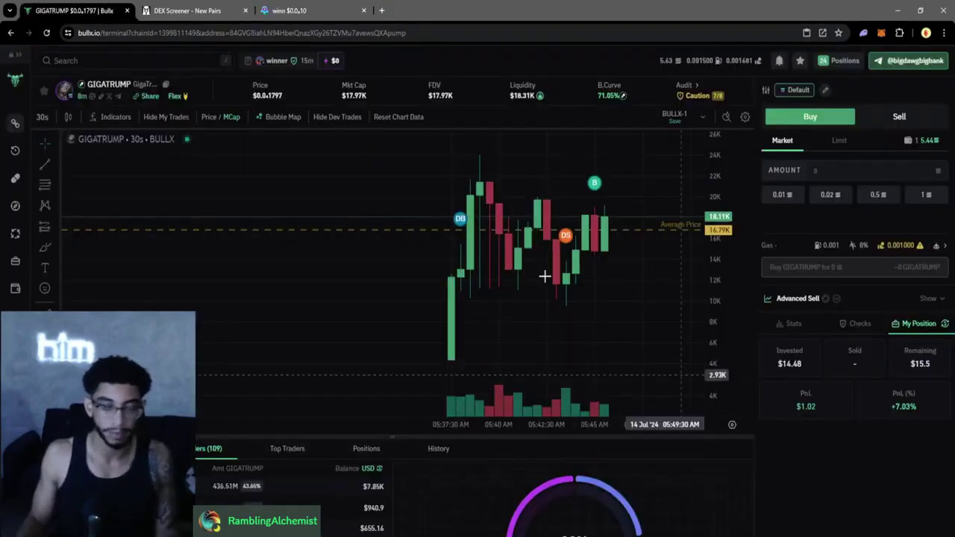
click(304, 9)
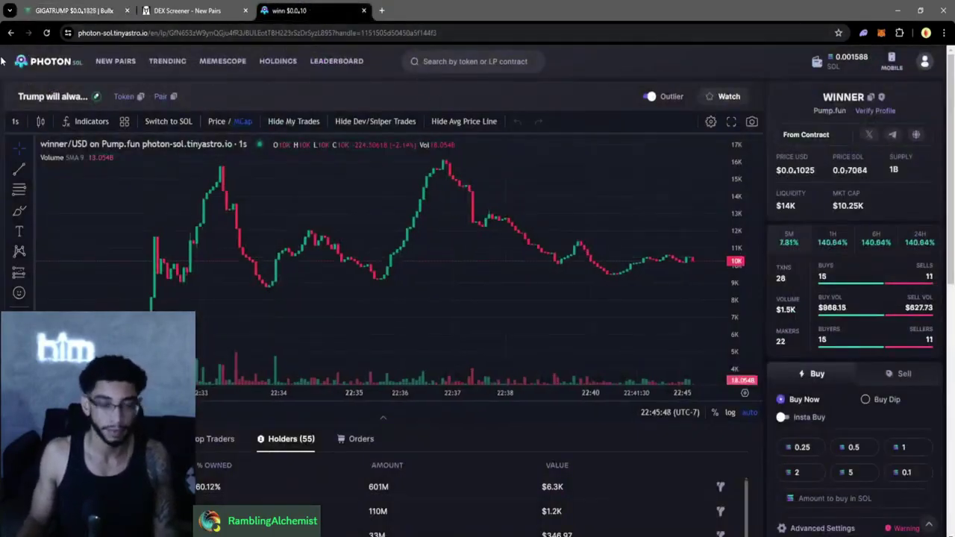
click(11, 34)
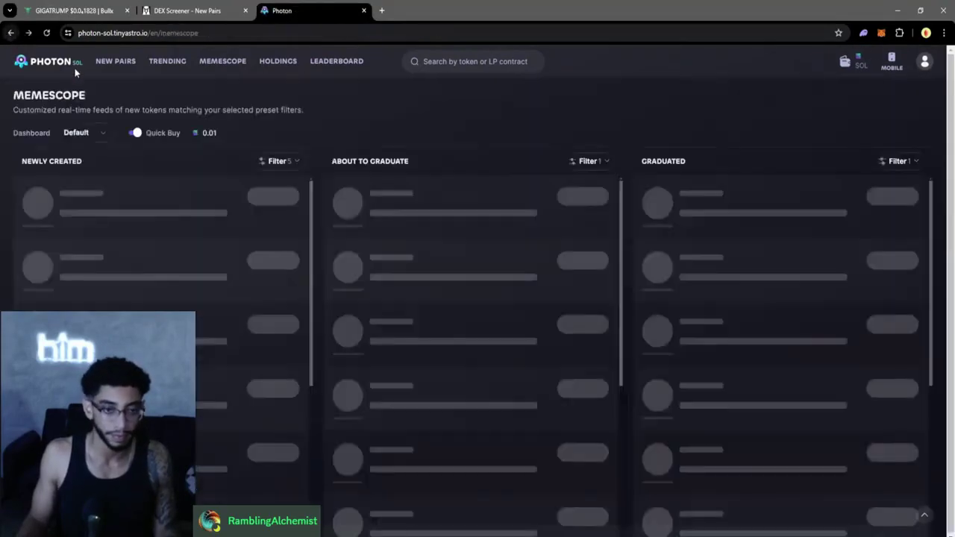
click(74, 11)
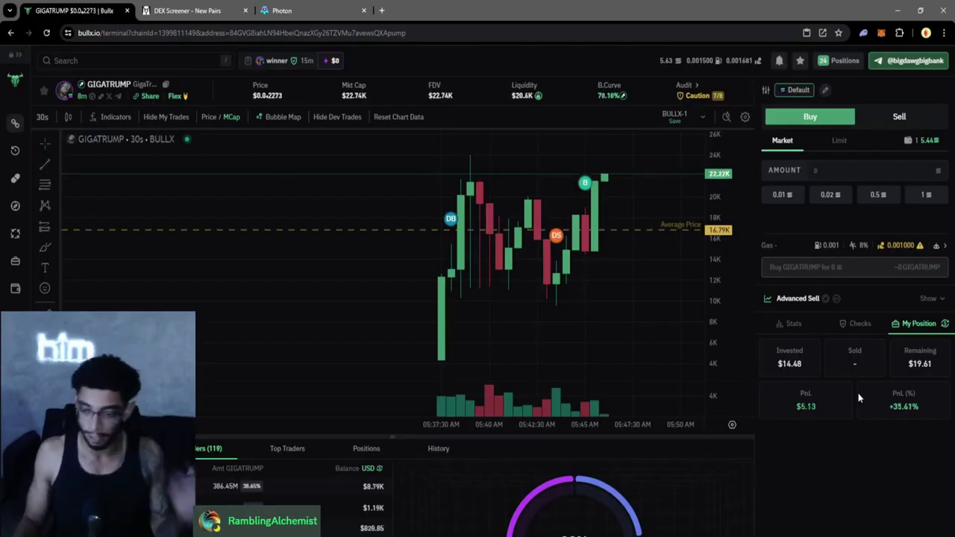
Enlarge and zoom out the GIGATRUMP chart, and switch the order panel to Sell.
drag(512, 437, 604, 444)
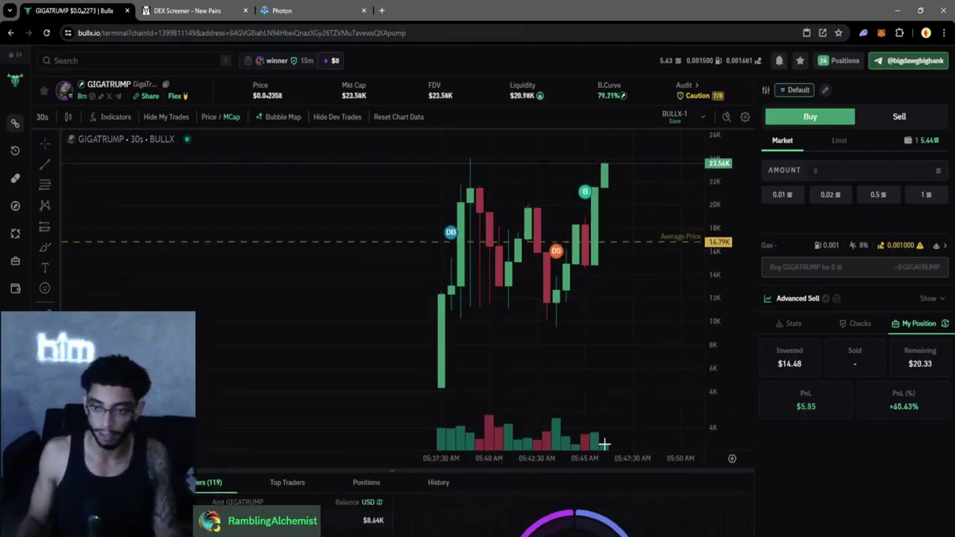
scroll(575, 291, down, 2)
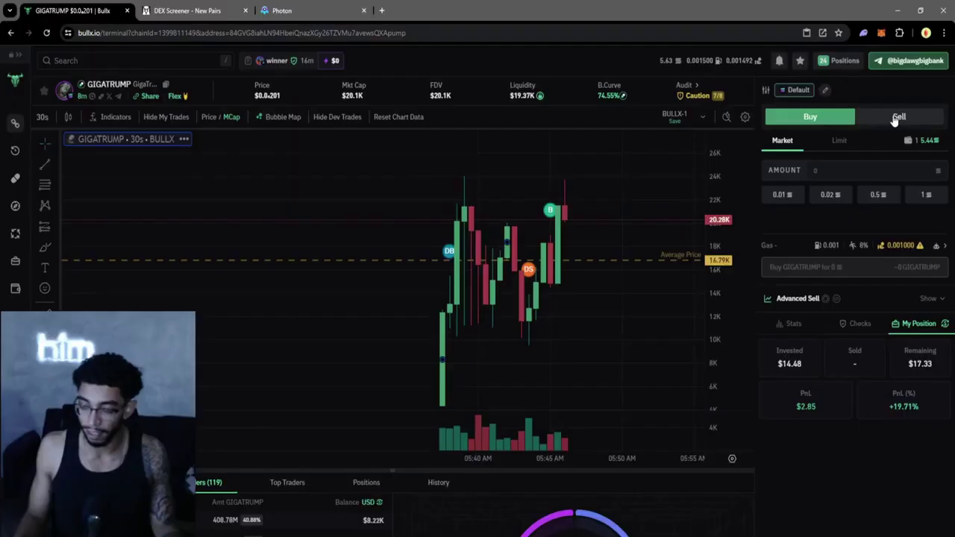
click(898, 115)
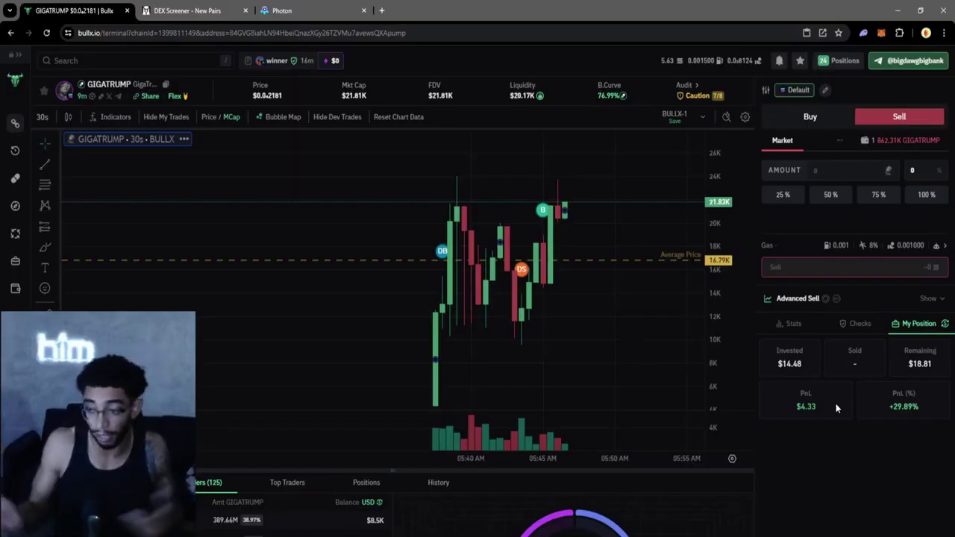
After glancing at the Eary token, sell 50% of GIGATRUMP for $9.19.
key(ctrl+3)
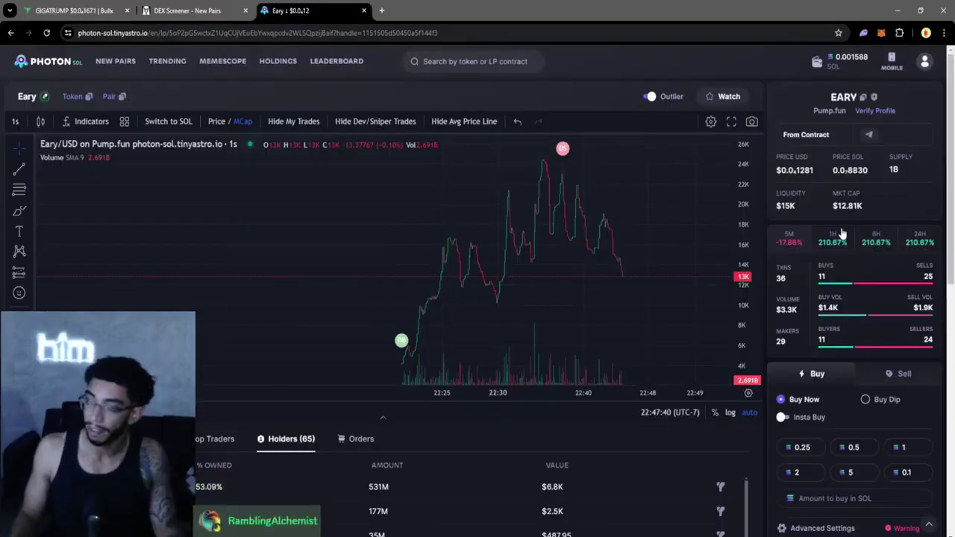
key(ctrl+1)
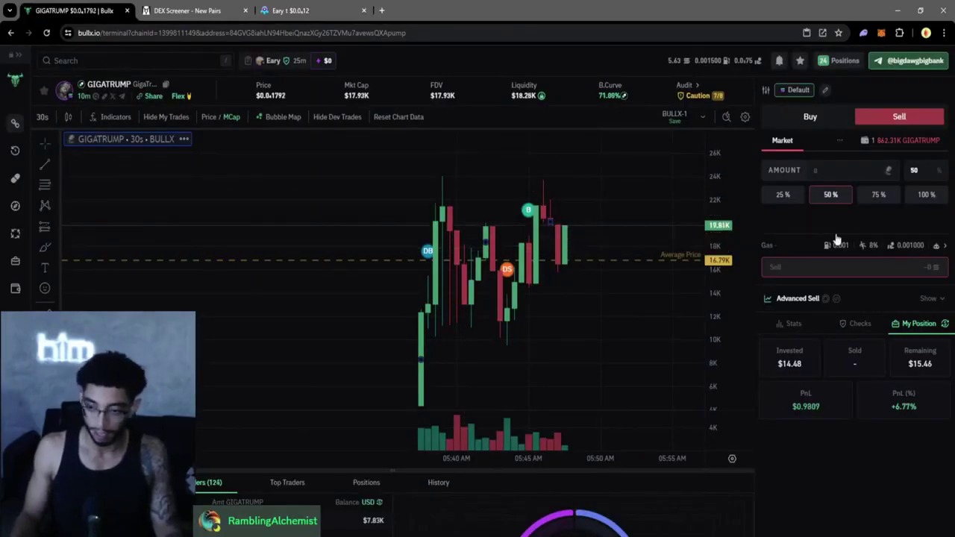
click(831, 195)
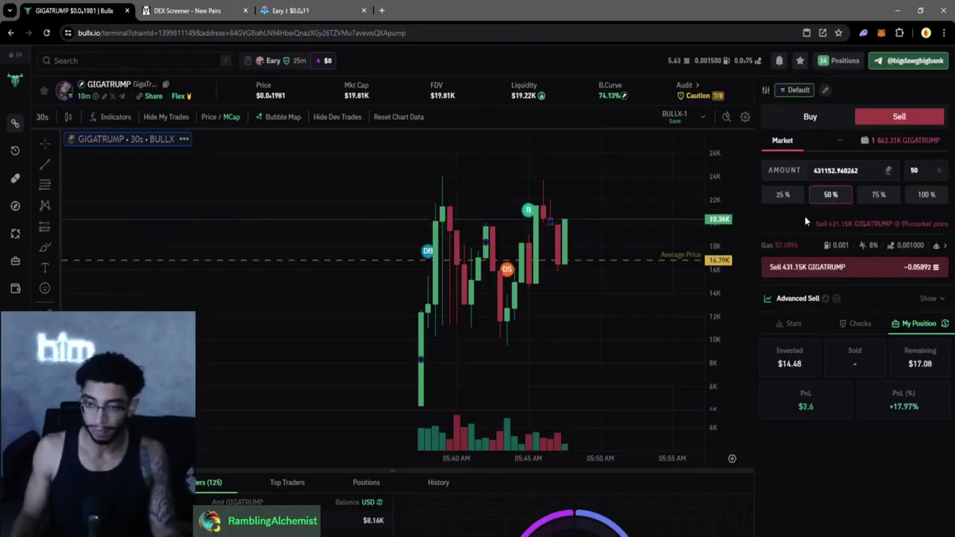
click(826, 266)
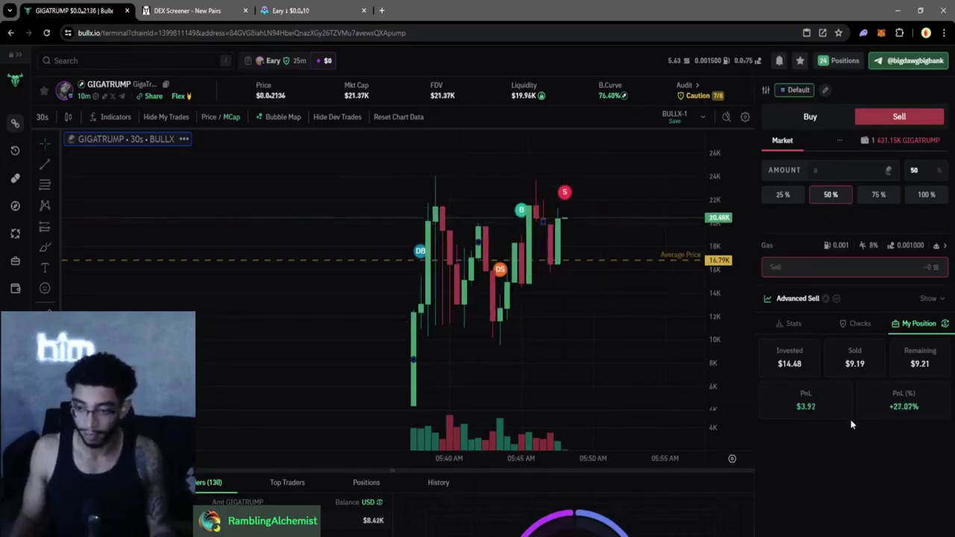
Copy TRUMPY's contract address from Photon's Memescope and open TRUMPY in BullX.
click(271, 8)
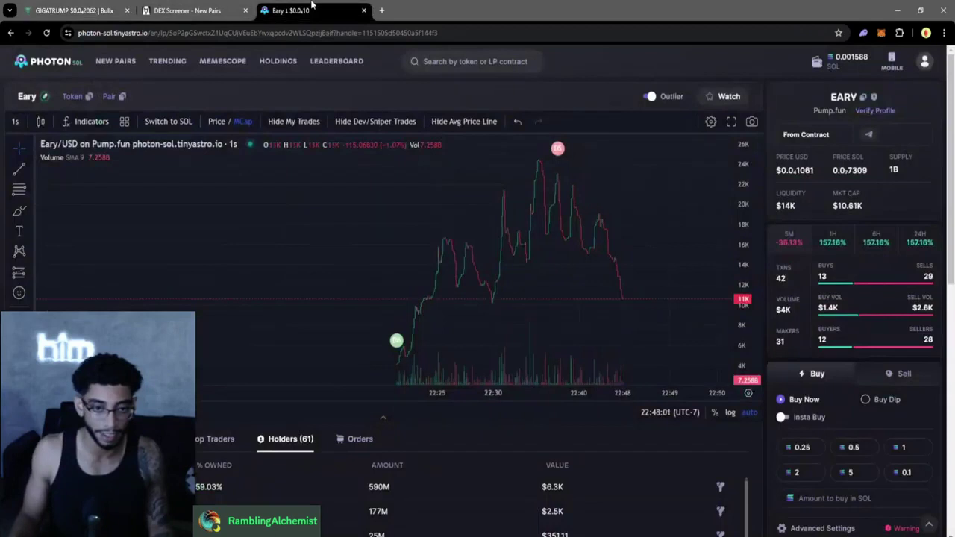
click(8, 34)
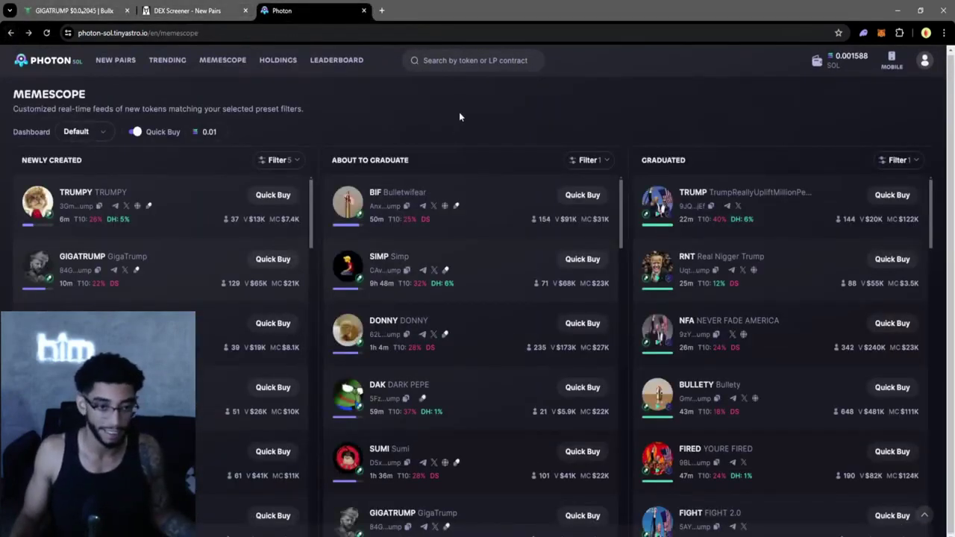
click(184, 205)
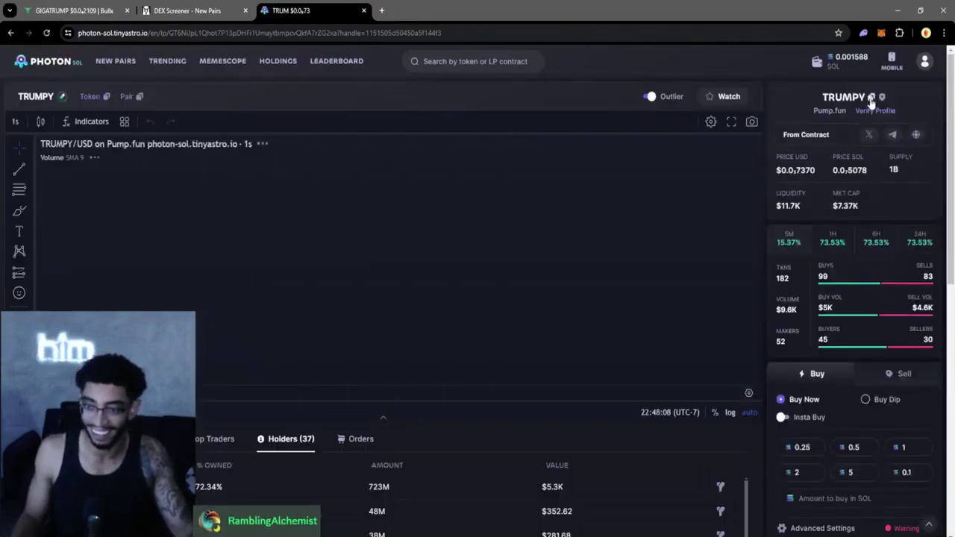
click(871, 97)
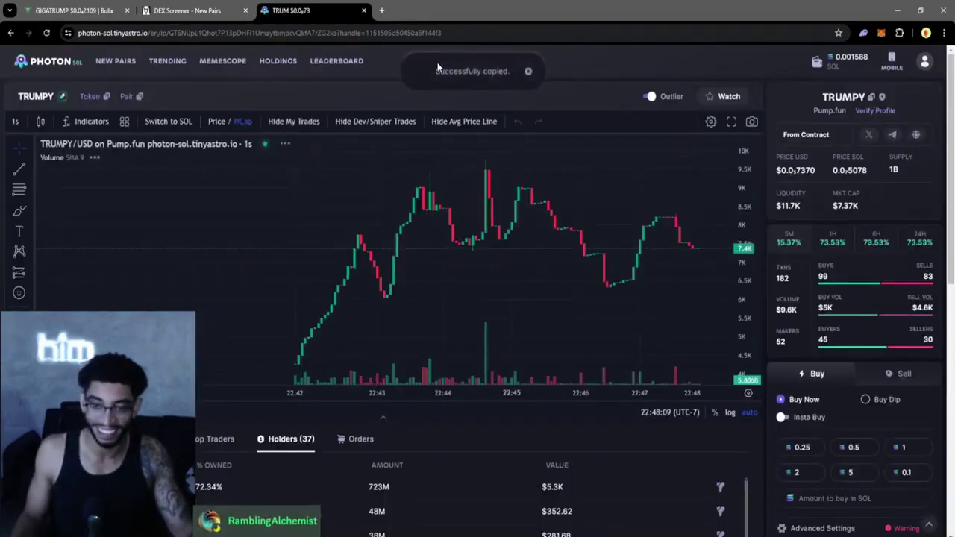
click(84, 13)
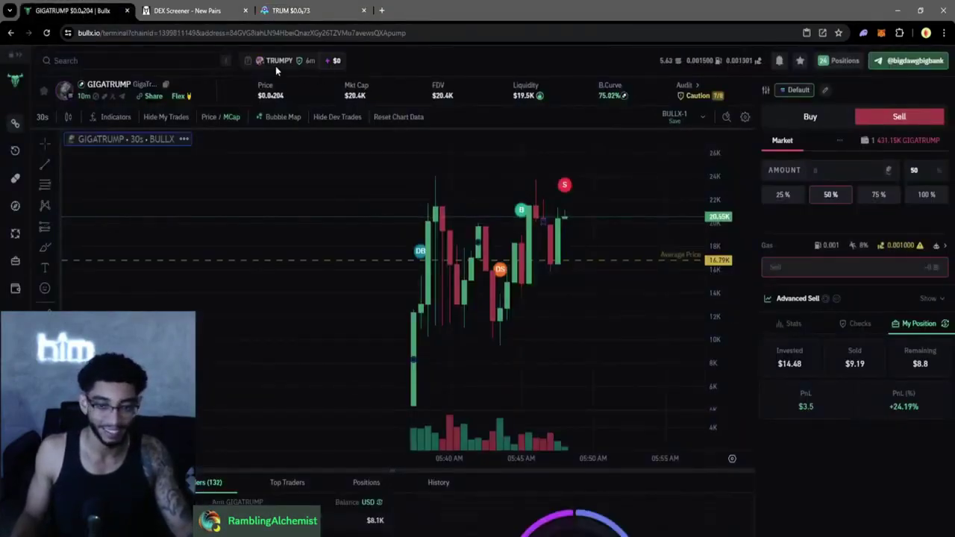
click(277, 62)
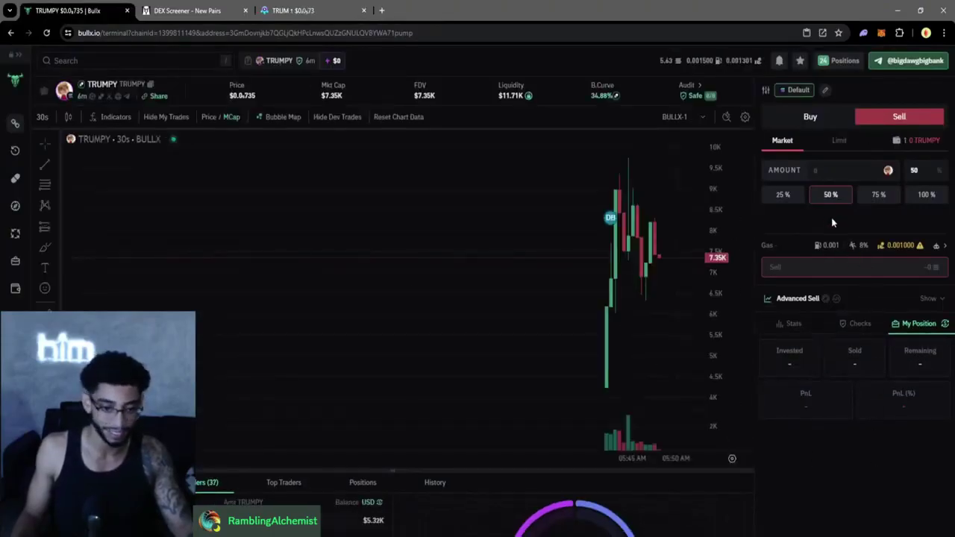
Enlarge the holders list, compare TRUMPY's Photon chart, and reload the BullX TRUMPY page.
drag(309, 471, 318, 400)
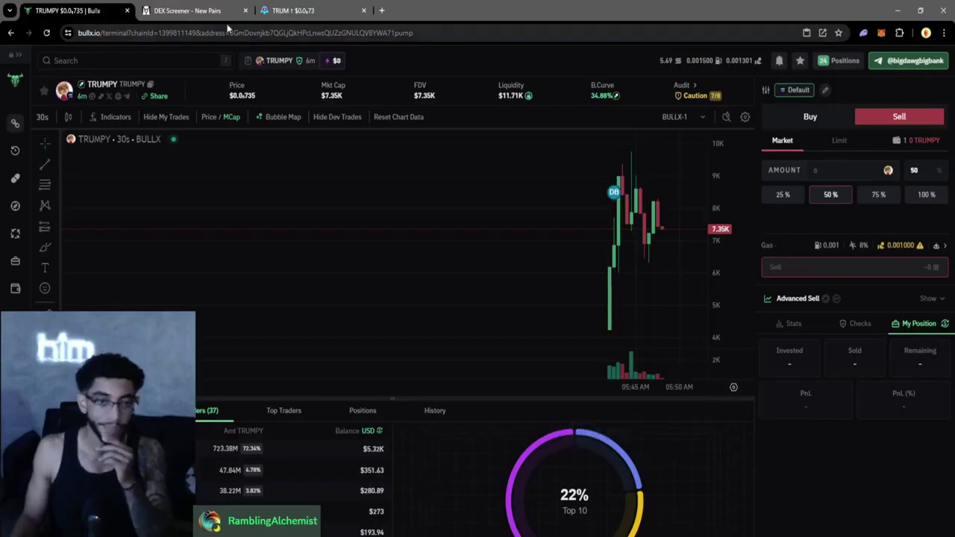
click(290, 9)
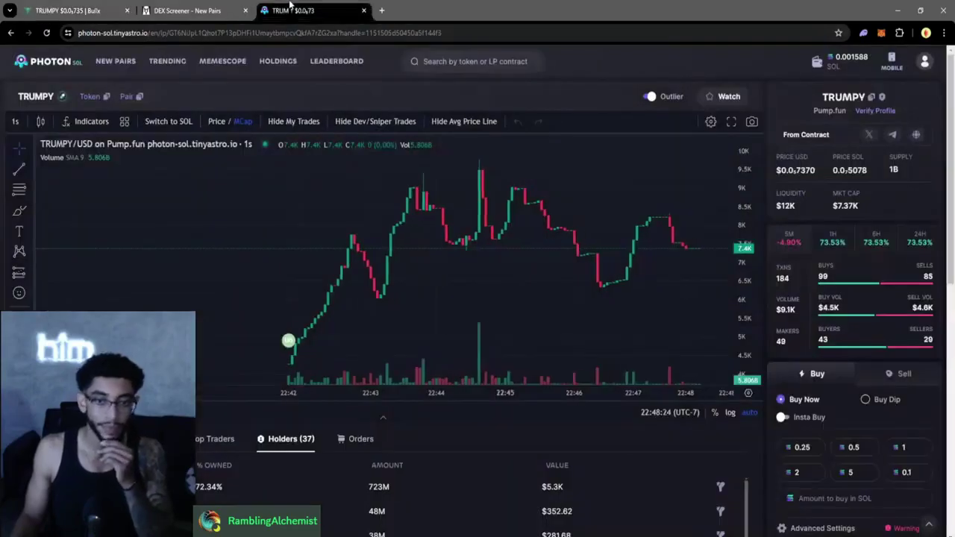
click(72, 12)
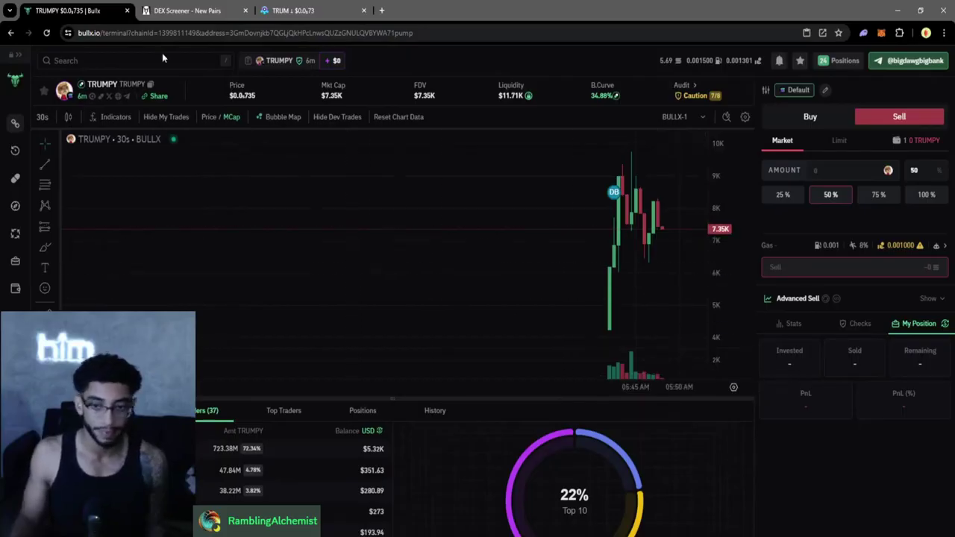
click(47, 34)
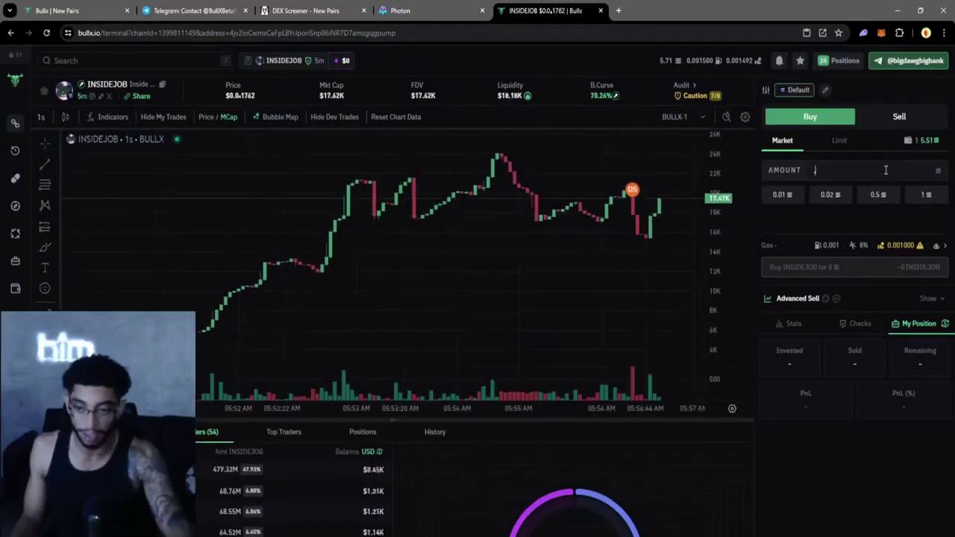
Buy 0.1 SOL of INSIDEJOB, investing $15.67.
text(.1)
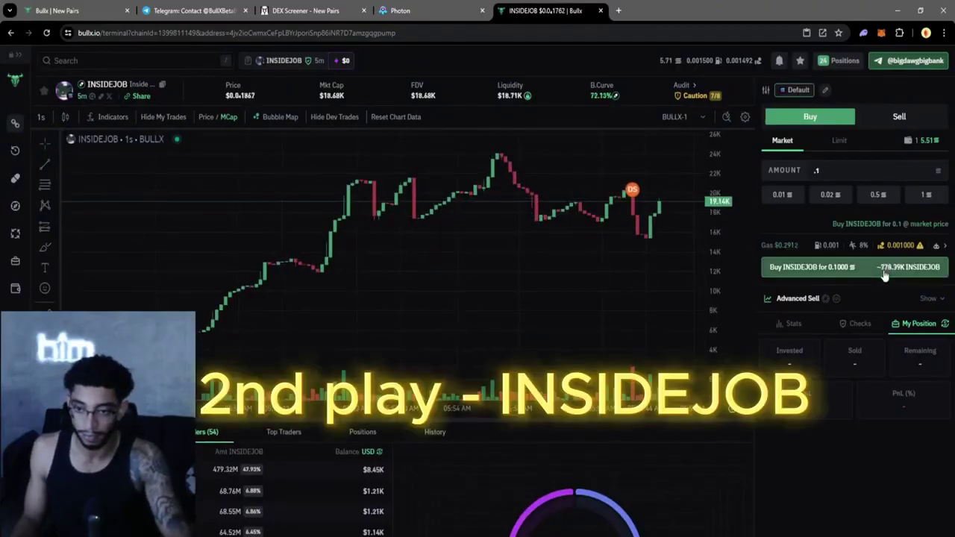
click(884, 273)
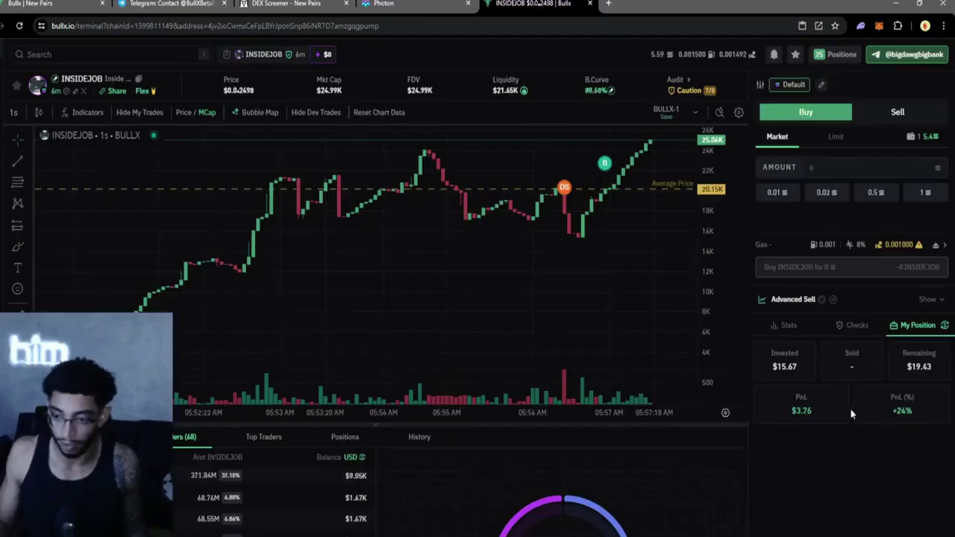
Sell INSIDEJOB in stages: 50%, then 25%, then 50% of the remainder.
drag(618, 426, 620, 531)
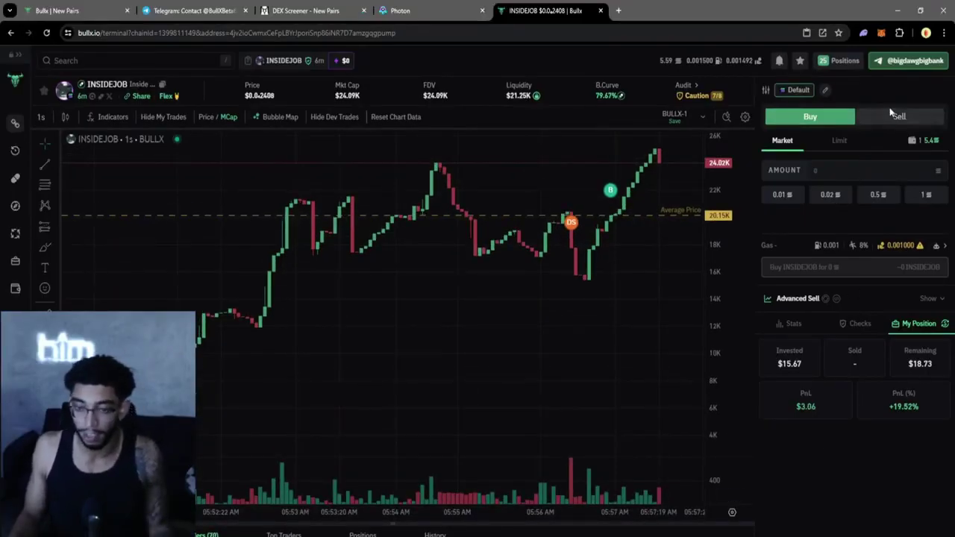
click(892, 114)
click(836, 196)
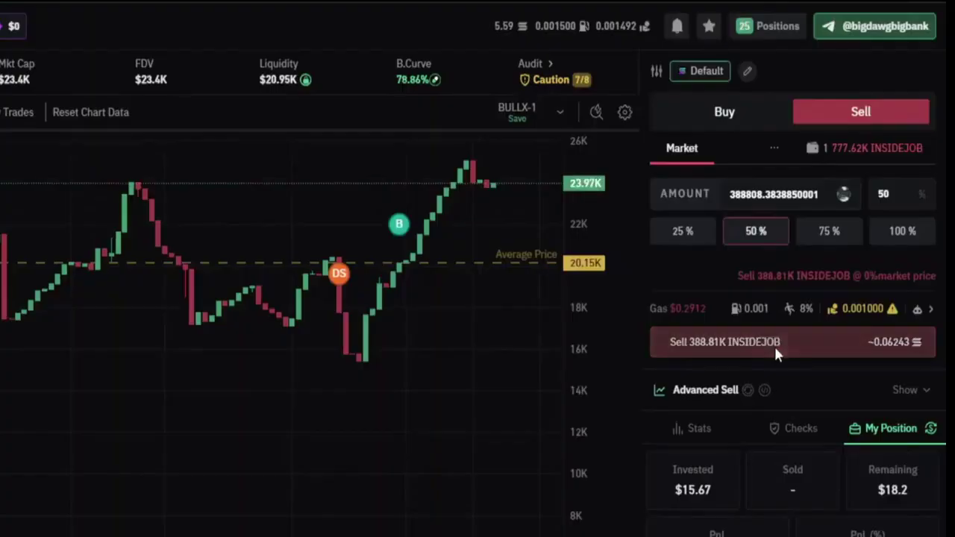
click(845, 273)
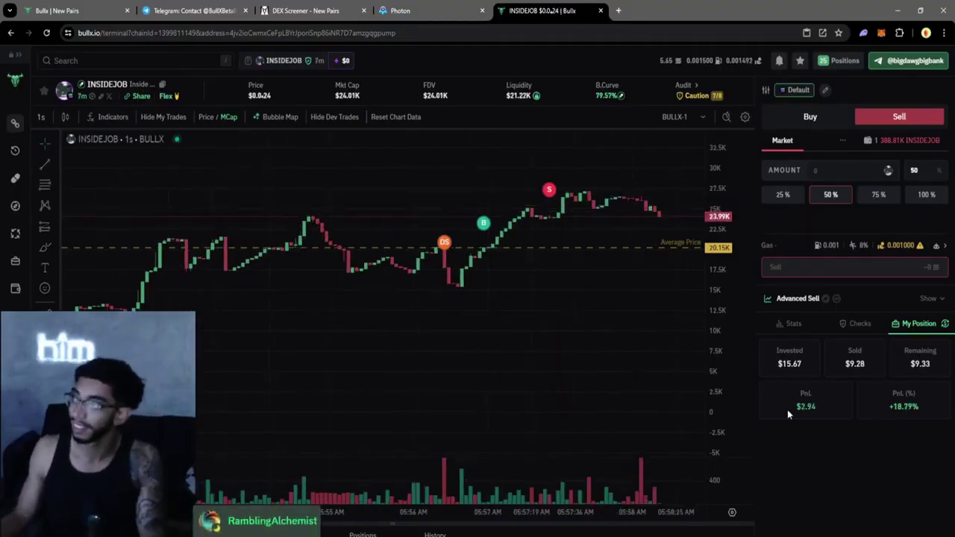
click(797, 197)
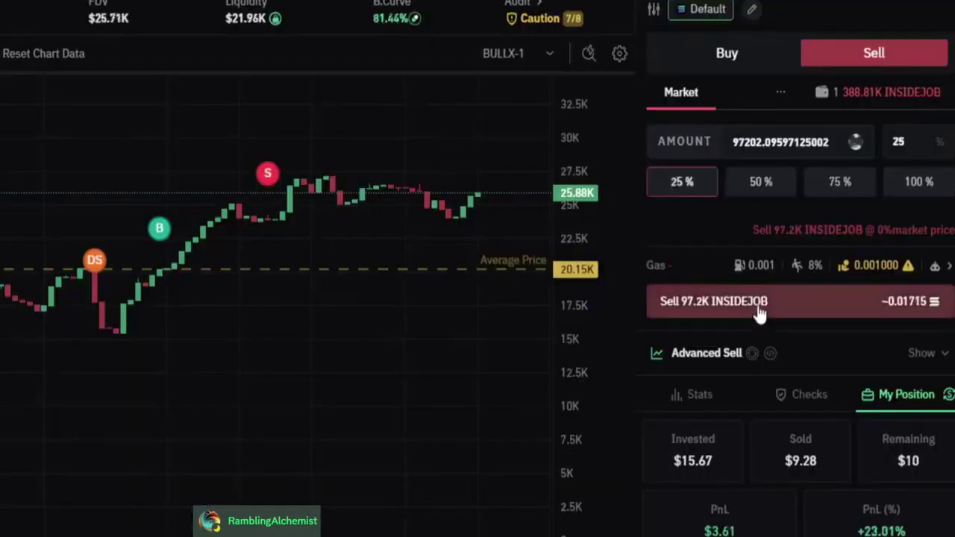
click(826, 266)
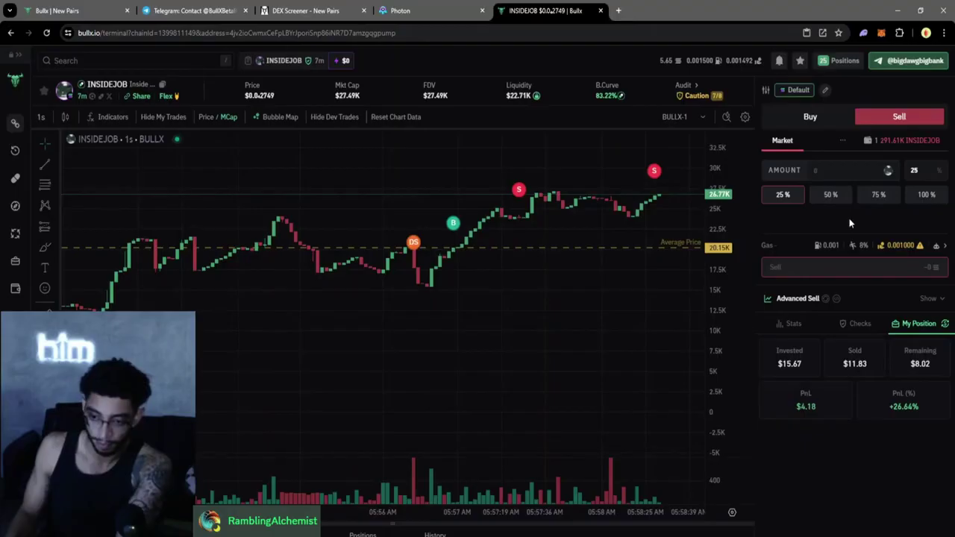
click(836, 195)
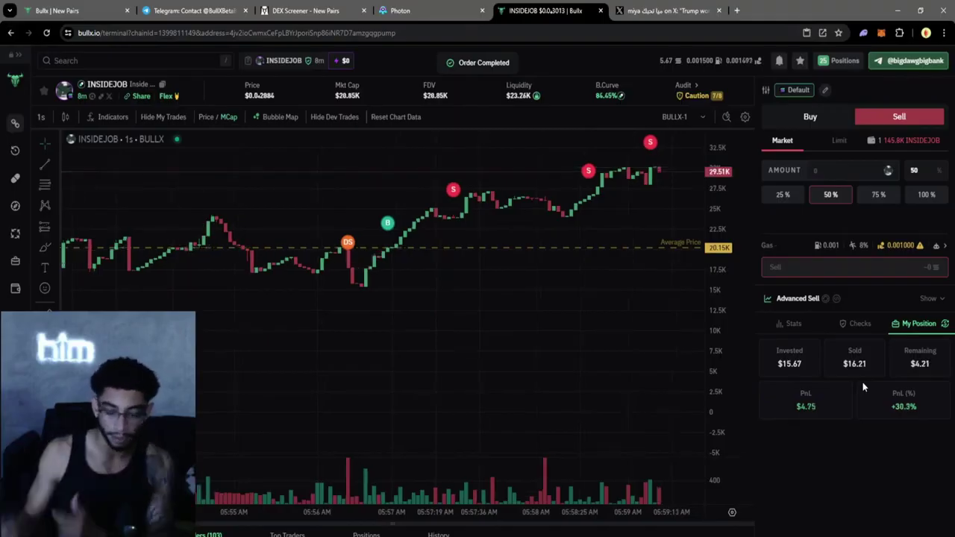
scroll(512, 256, down, 2)
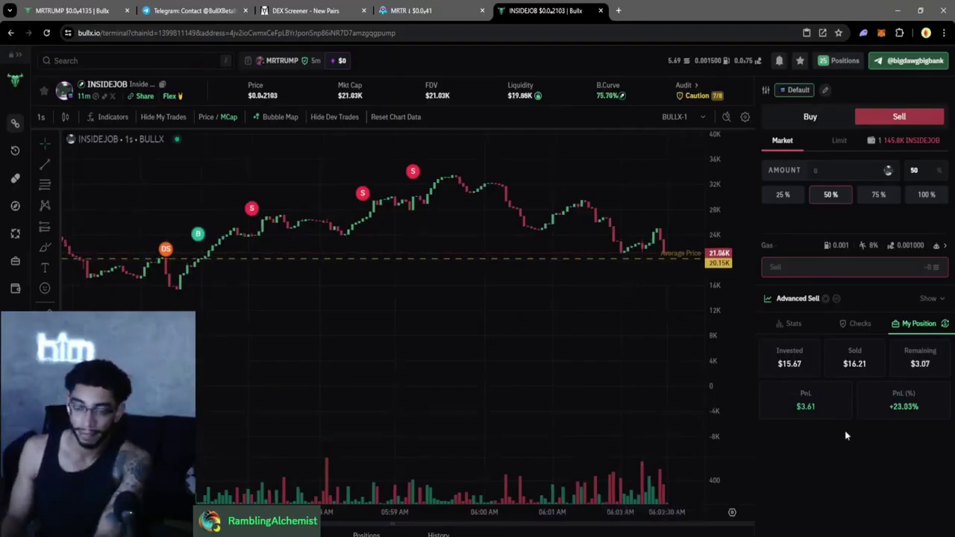
Close the MRTRUMP page and copy the TSS contract address from Photon's Memescope.
click(88, 17)
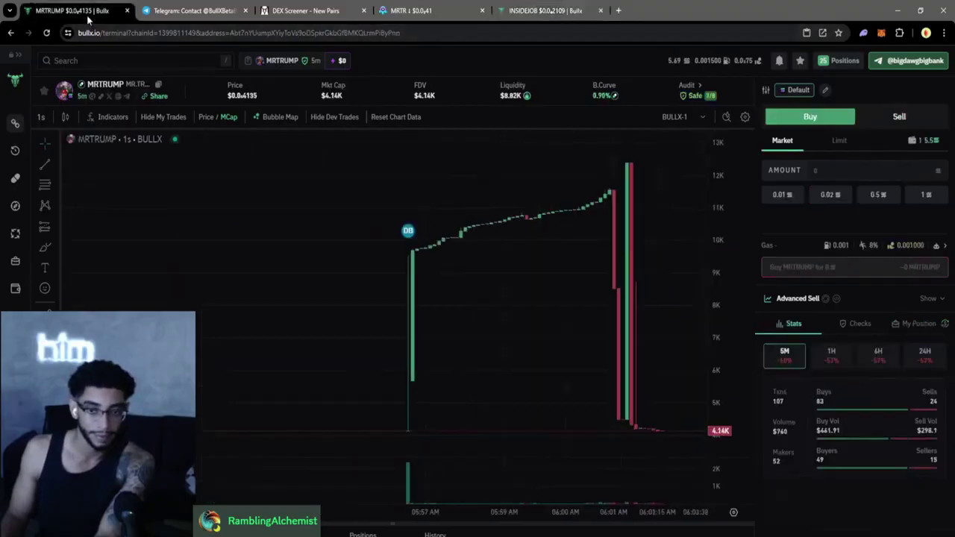
click(448, 12)
click(127, 11)
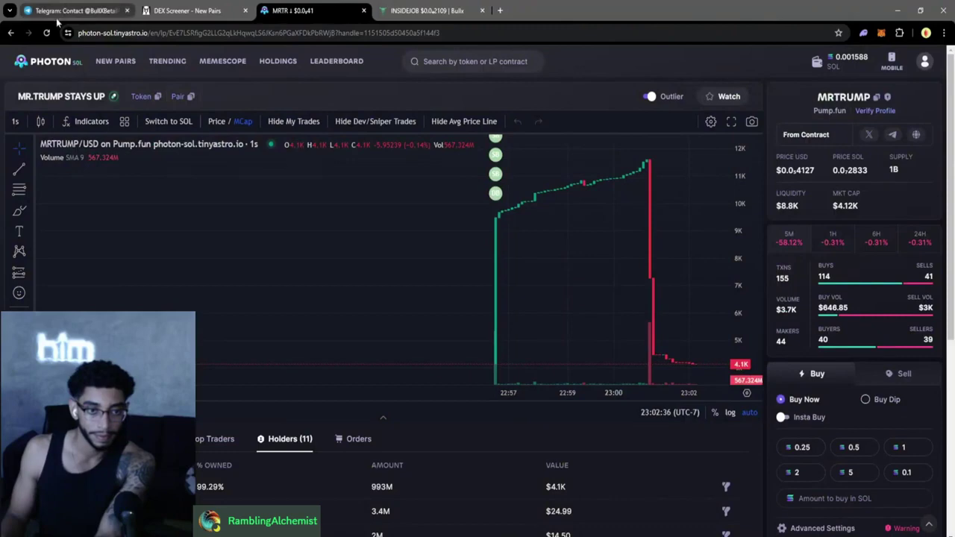
click(202, 61)
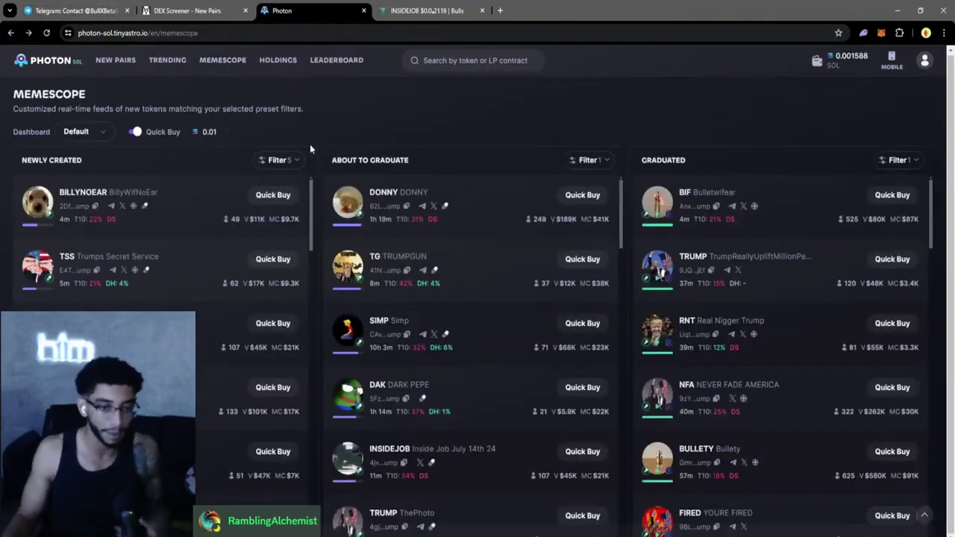
click(192, 268)
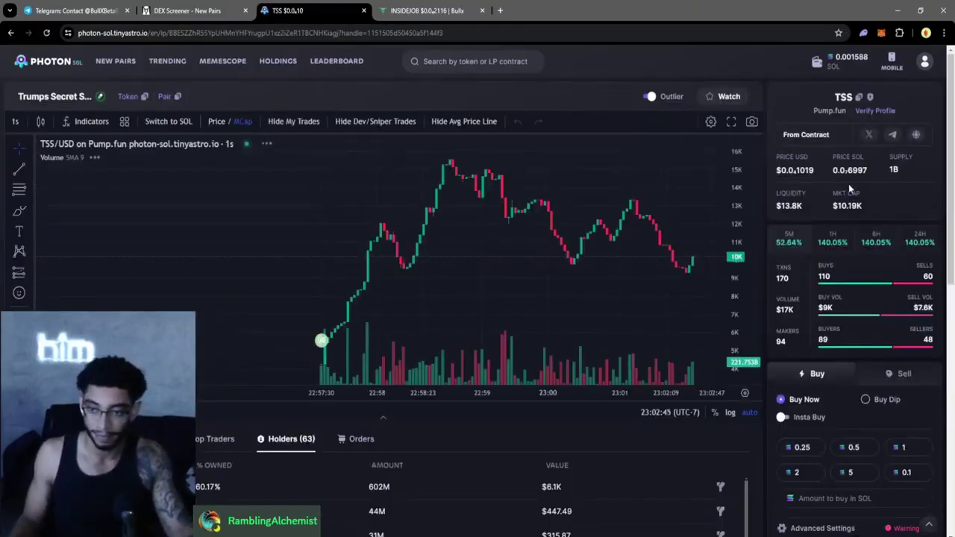
click(858, 97)
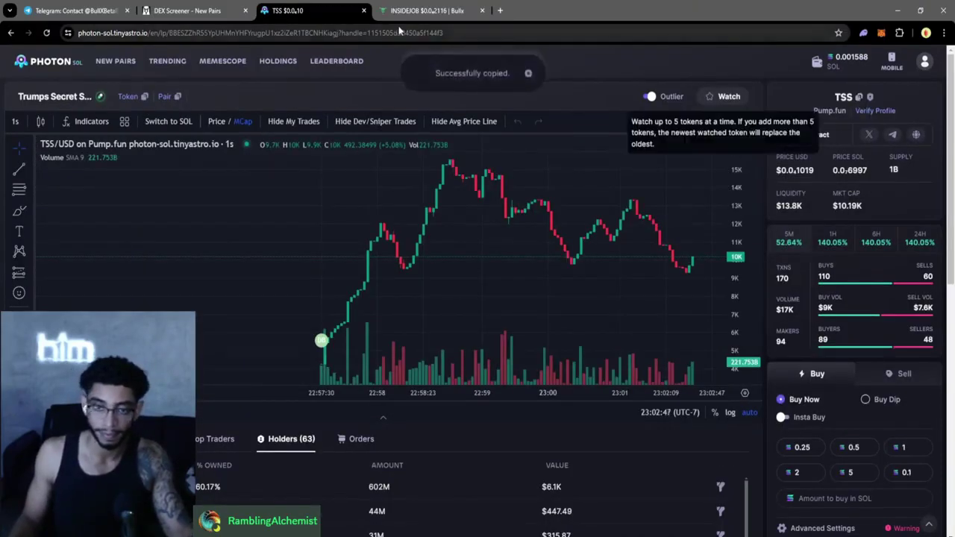
Copy the BILLYNOEAR contract address from Memescope and bring up the BullX TSS chart.
click(426, 11)
click(306, 11)
click(10, 32)
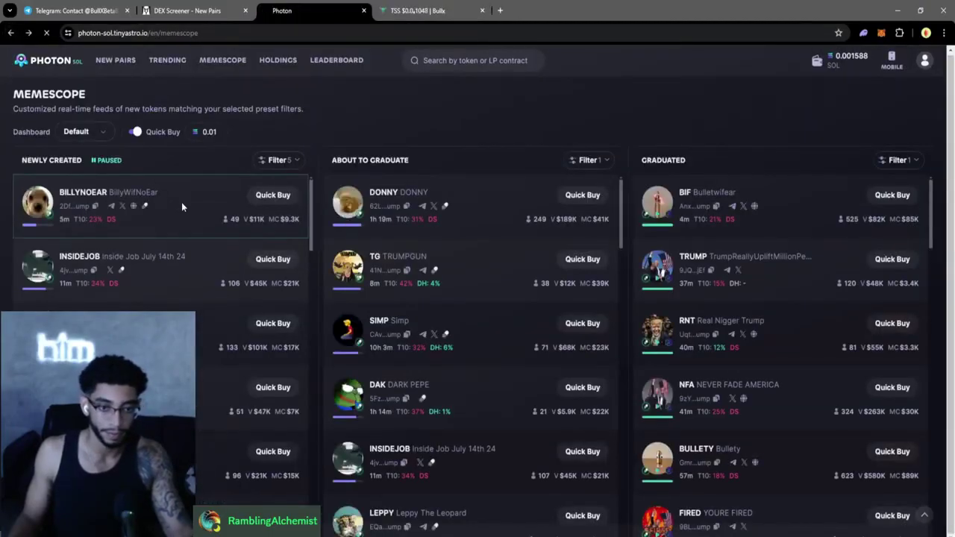
click(303, 218)
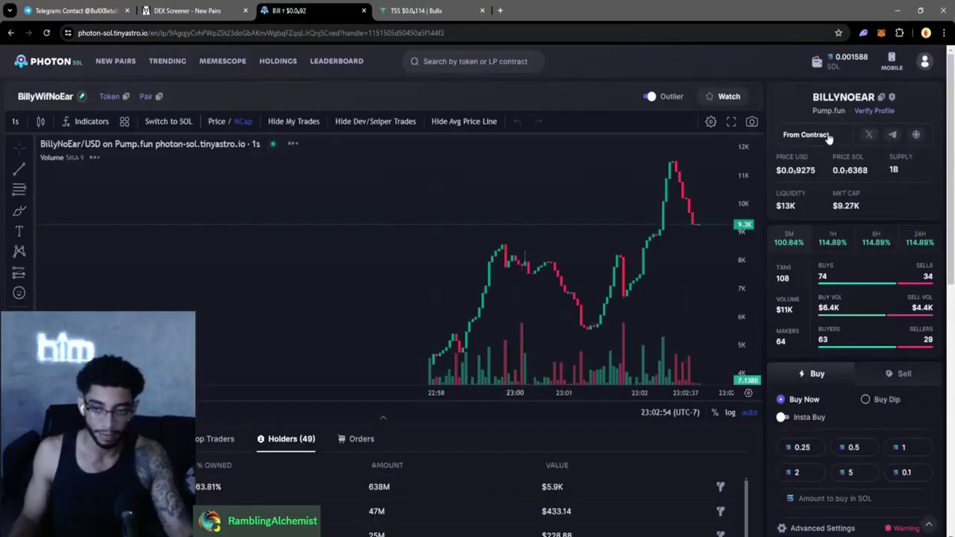
click(881, 97)
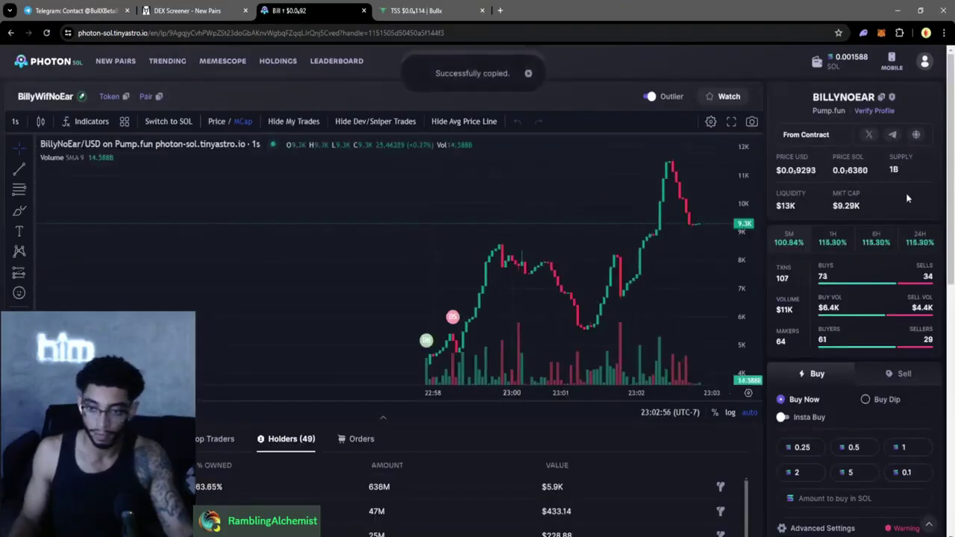
click(440, 10)
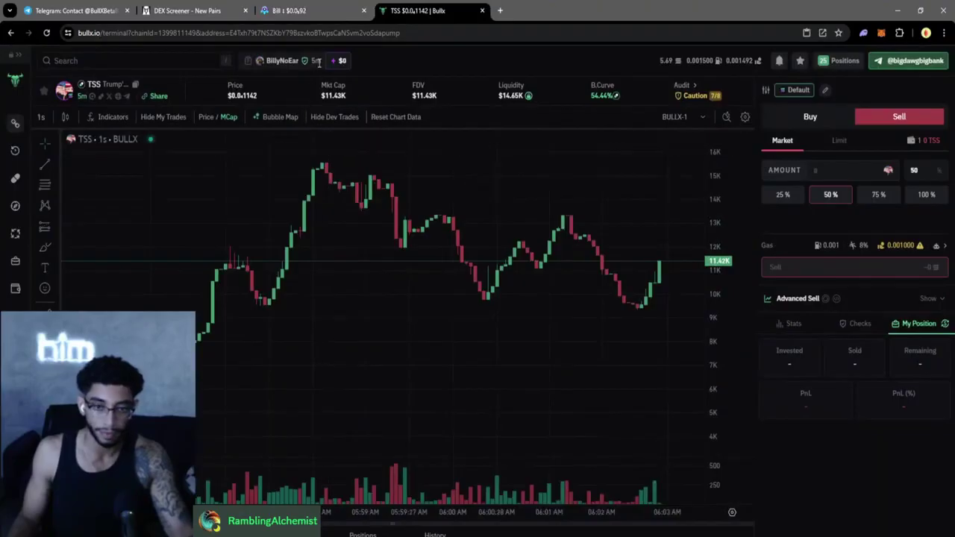
Load BillyNoEar in BullX and enlarge the bottom panel to show the orders list.
click(283, 62)
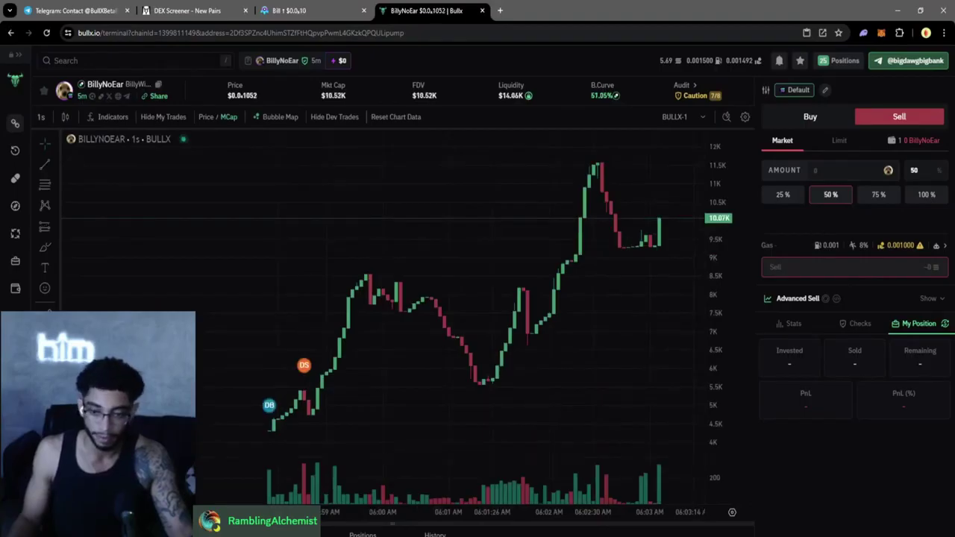
drag(568, 527, 590, 284)
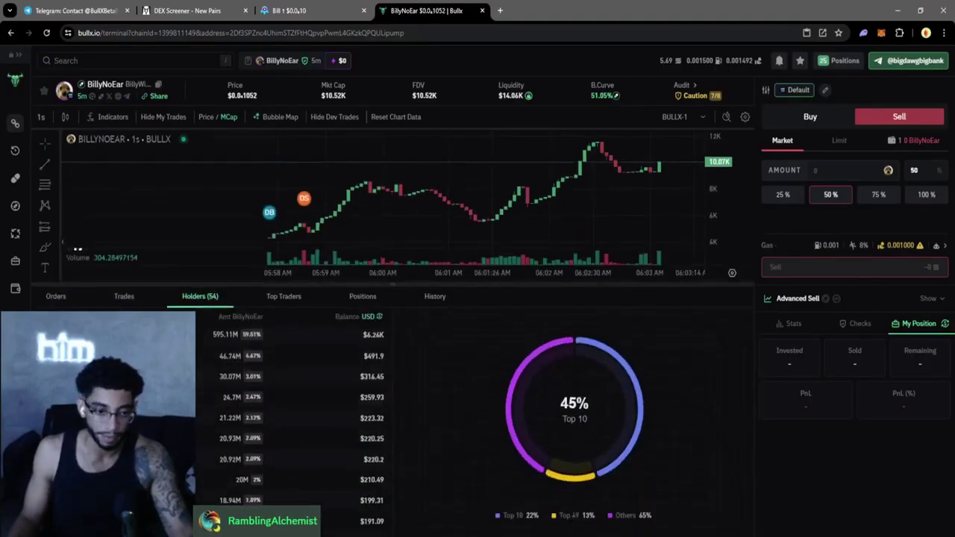
click(55, 297)
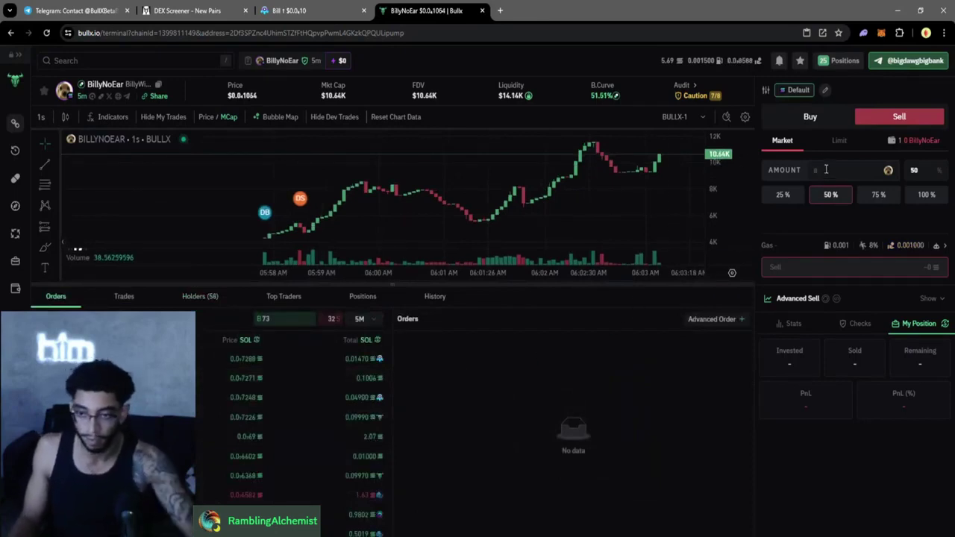
Market-buy 0.1 SOL of BillyNoEar, then shrink the orders area to enlarge the chart.
click(850, 117)
text(0.1)
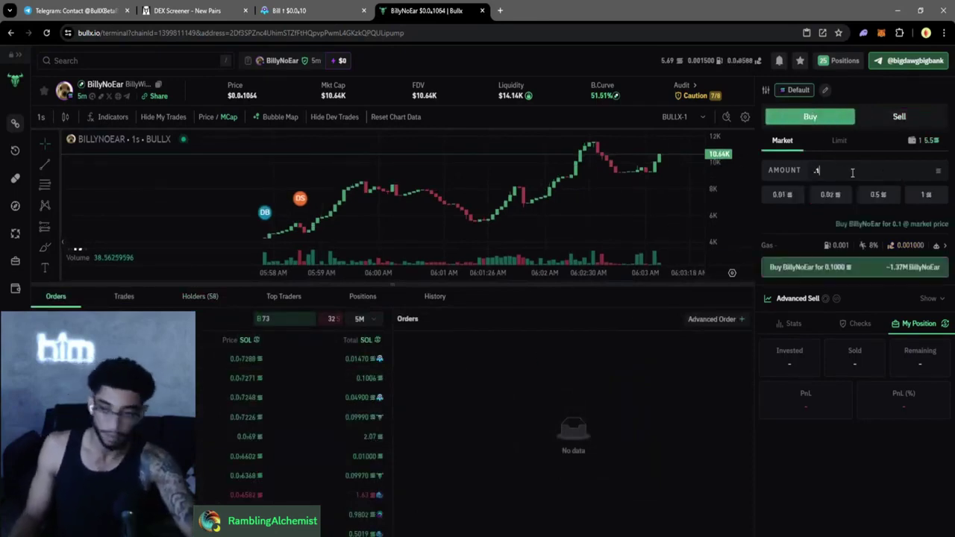
click(855, 267)
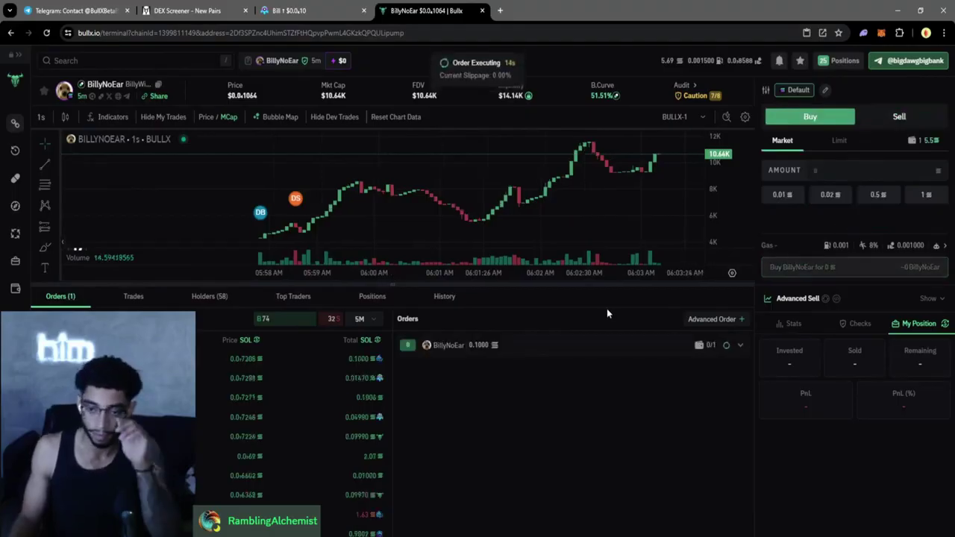
drag(612, 285, 608, 443)
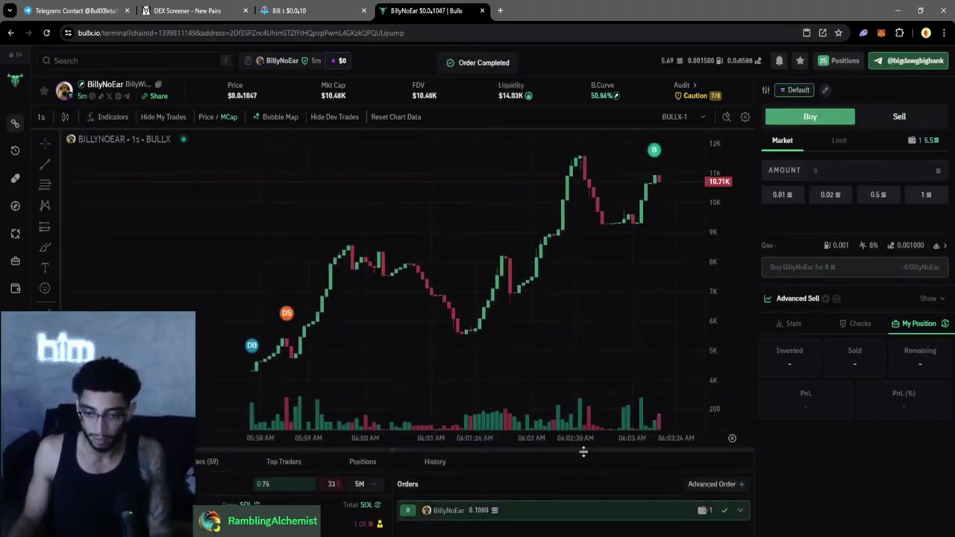
drag(584, 452, 583, 493)
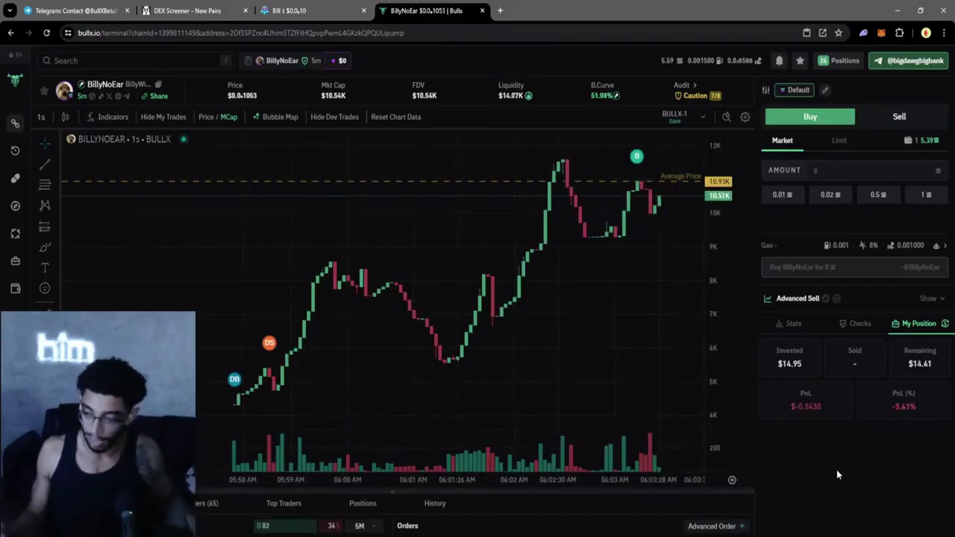
Copy the TSS contract address again from Photon and return to the BullX BillyNoEar chart.
key(ctrl+shift+Tab)
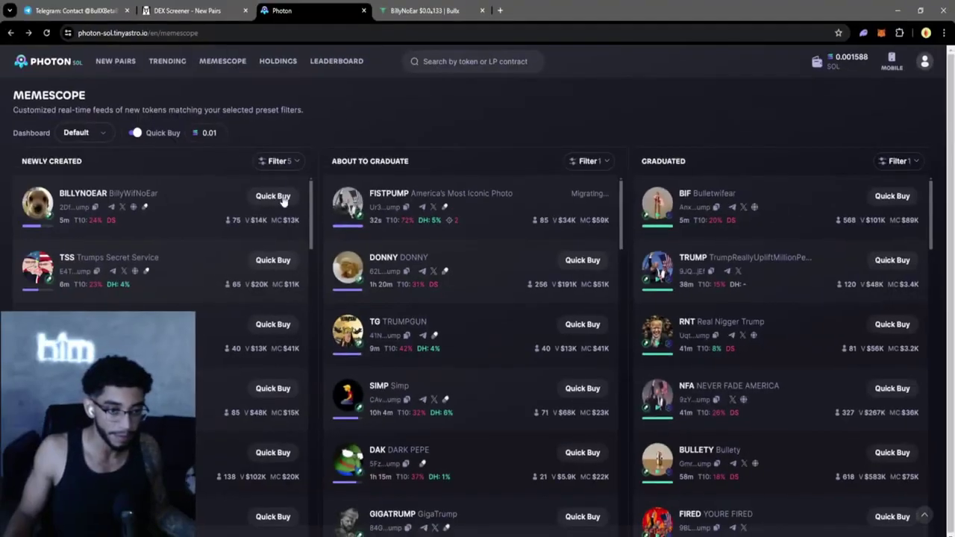
click(200, 267)
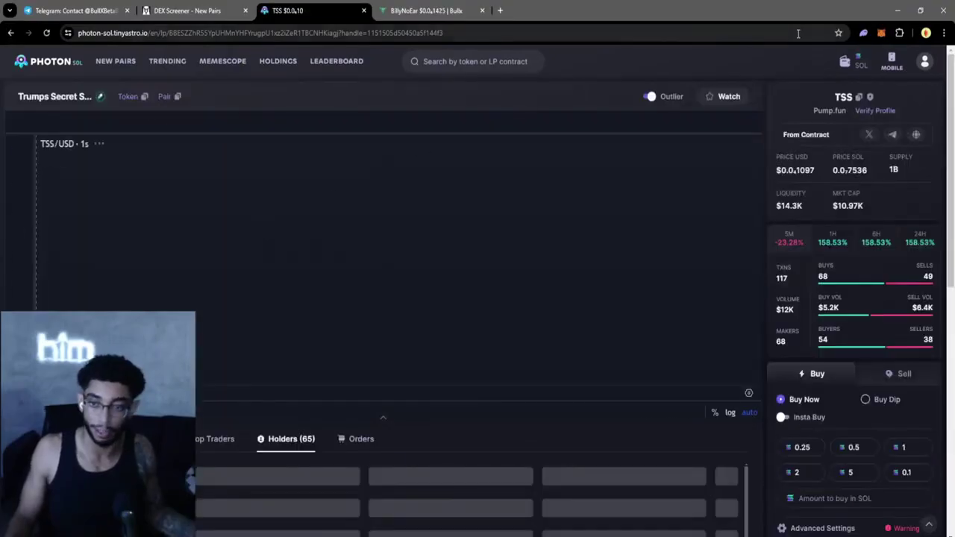
click(858, 98)
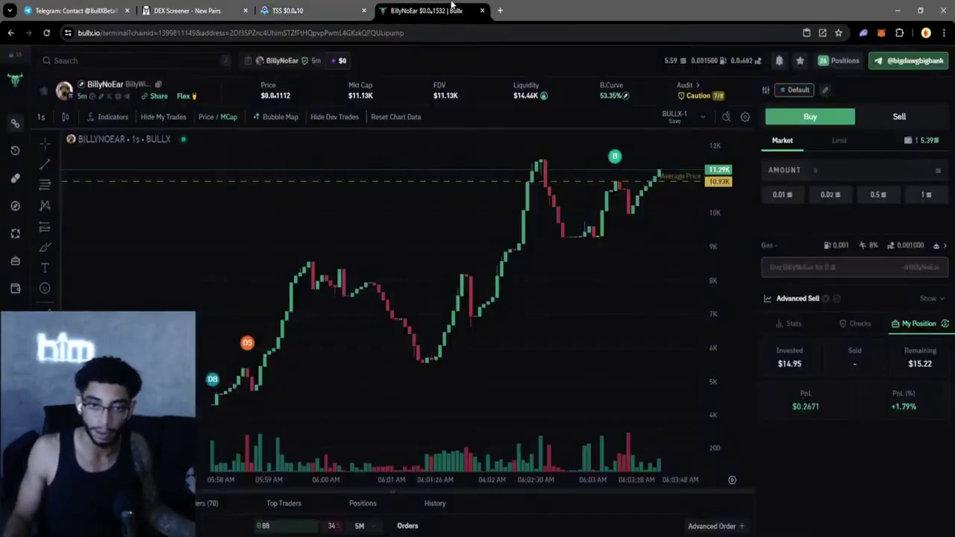
key(ctrl+Tab)
Sell two 25% portions of the BillyNoEar position.
mouse_move(721, 374)
mouse_down()
mouse_move(720, 381)
mouse_move(717, 362)
mouse_up()
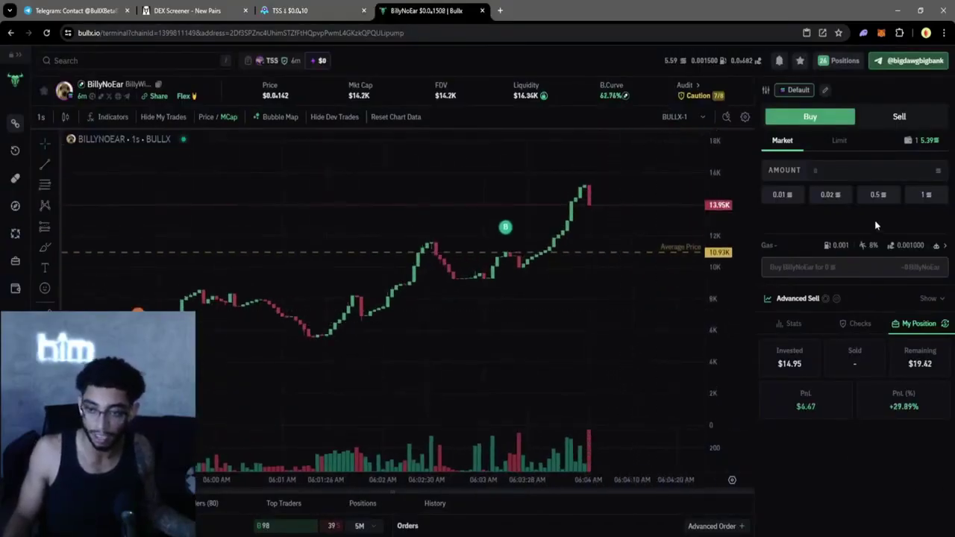
click(887, 118)
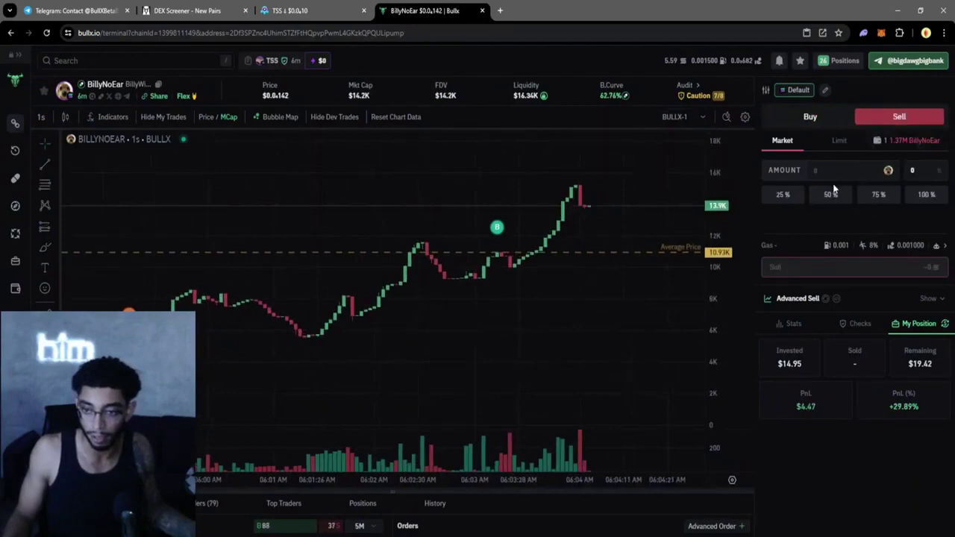
click(783, 195)
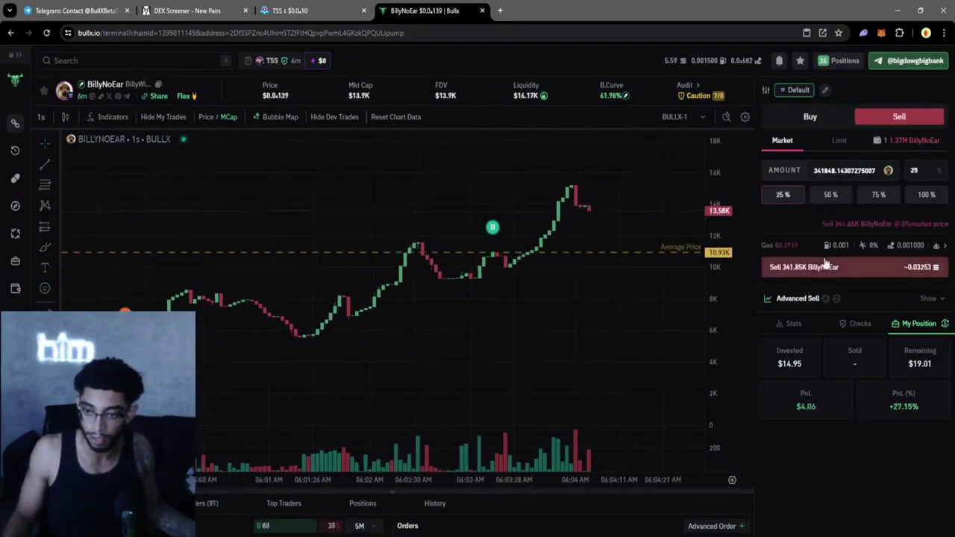
click(836, 267)
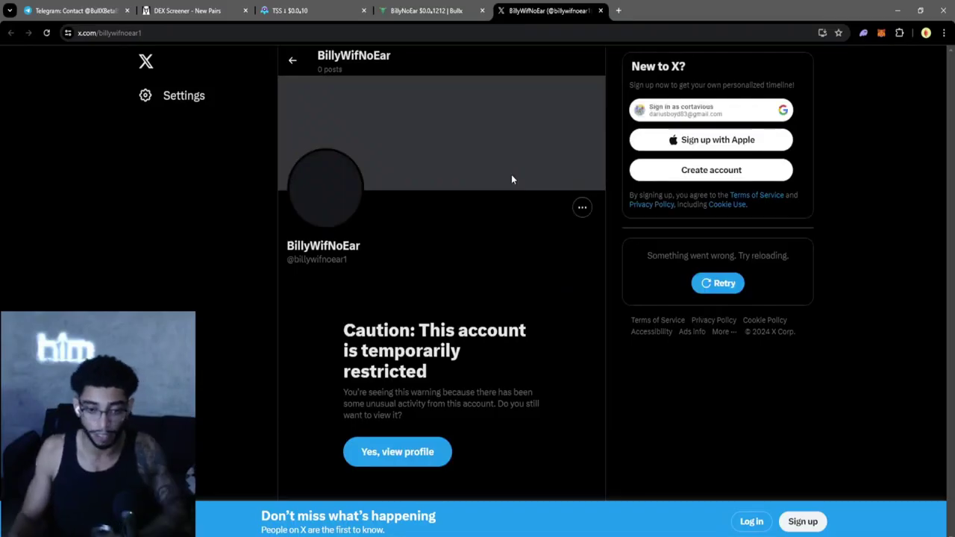
click(601, 11)
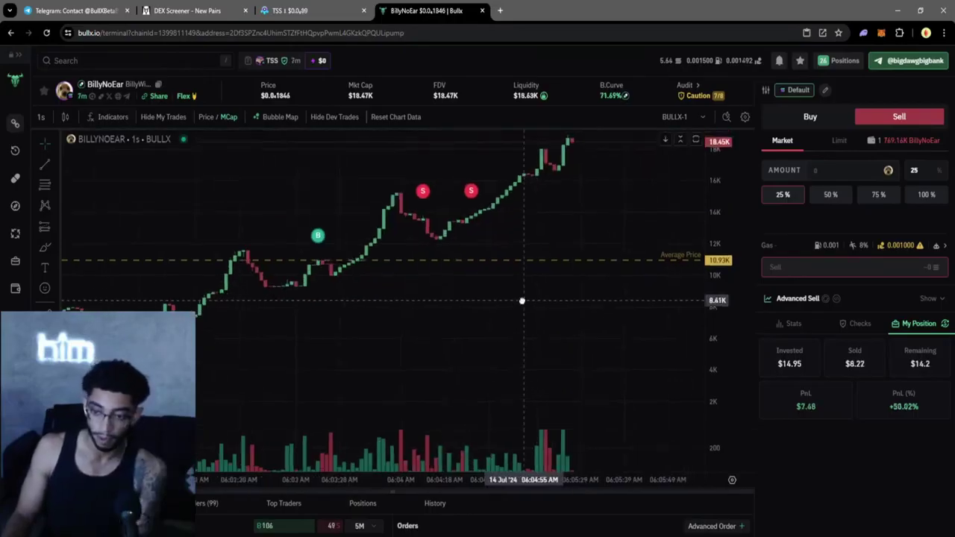
click(783, 196)
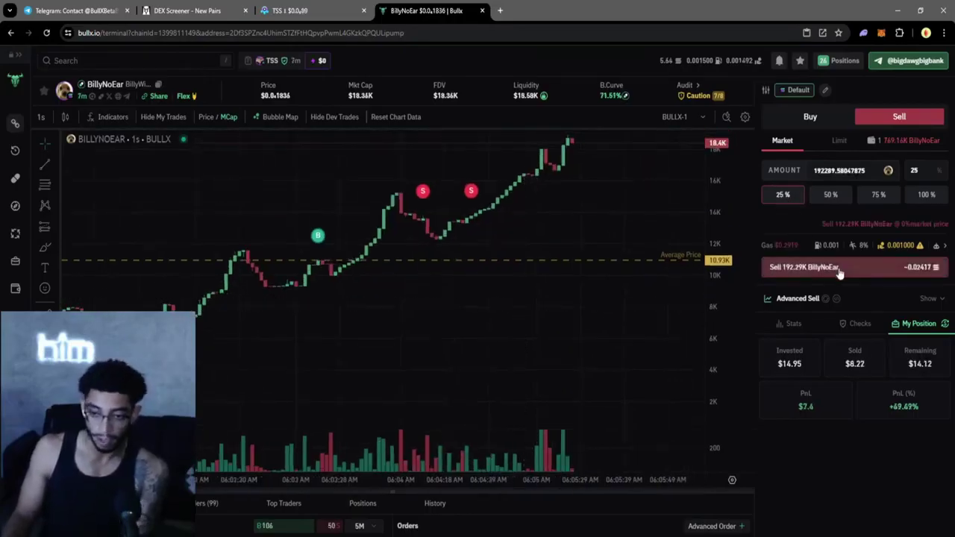
click(812, 270)
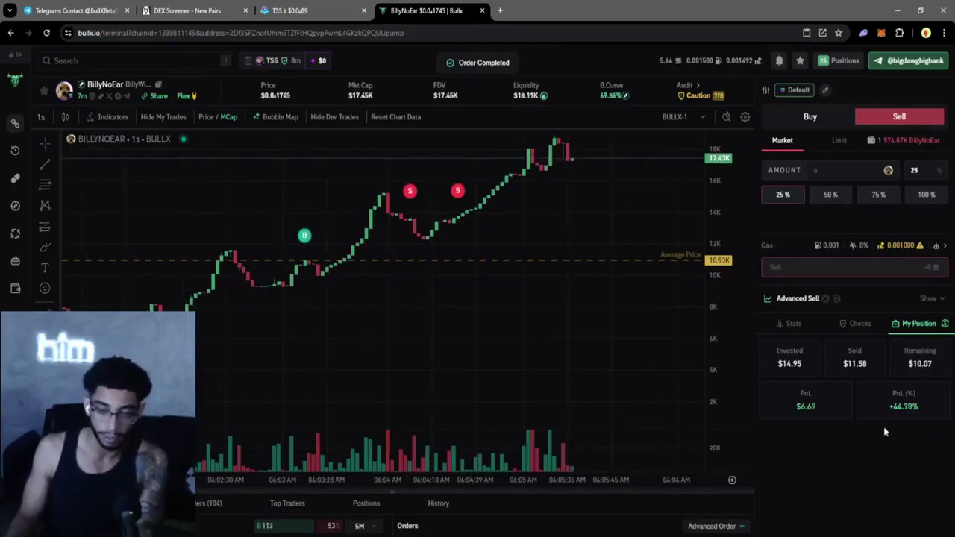
click(307, 12)
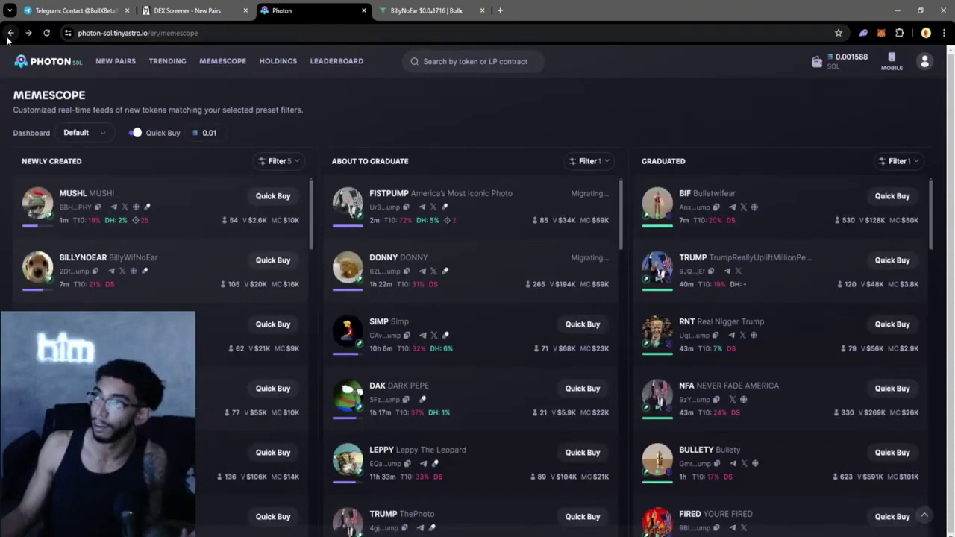
Return to BullX and open the GIGATRUMP position chart from the ticker bar.
key(ctrl+Tab)
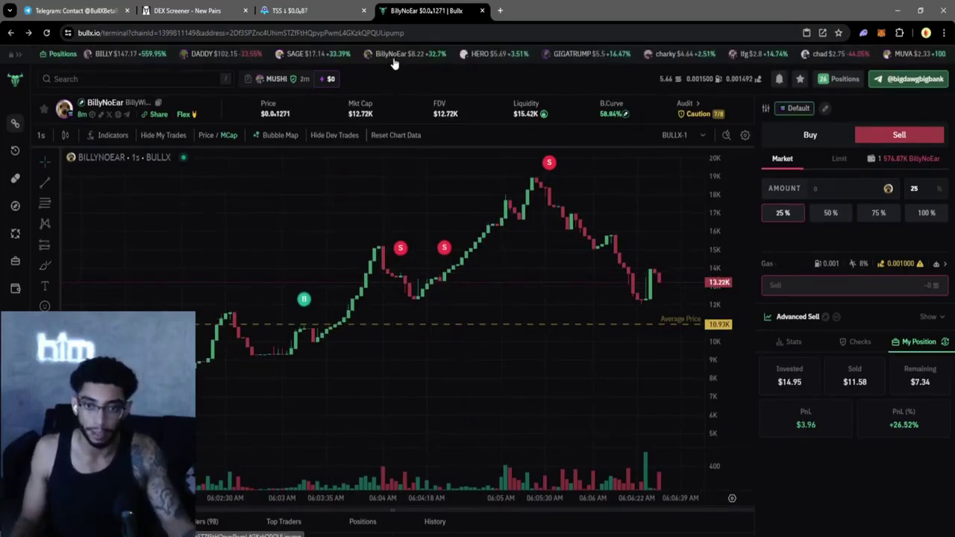
click(580, 57)
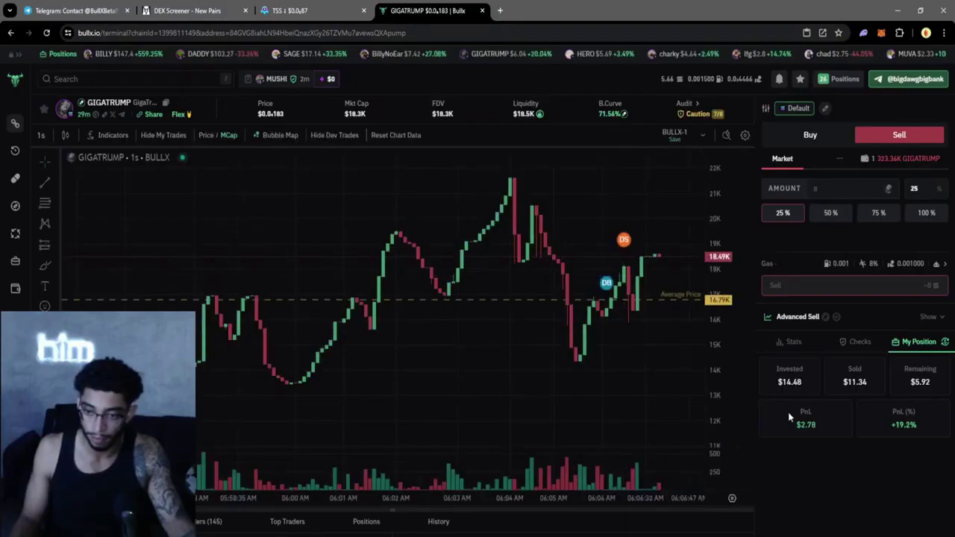
Sell 50% of the remaining GIGATRUMP tokens (161.68K GIGATRUMP).
drag(720, 355, 723, 323)
scroll(627, 348, down, 5)
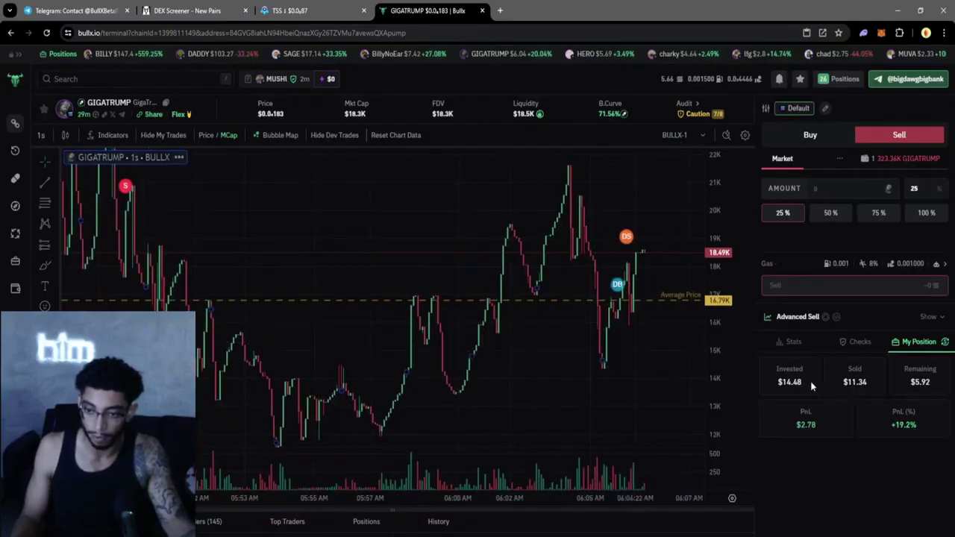
click(781, 215)
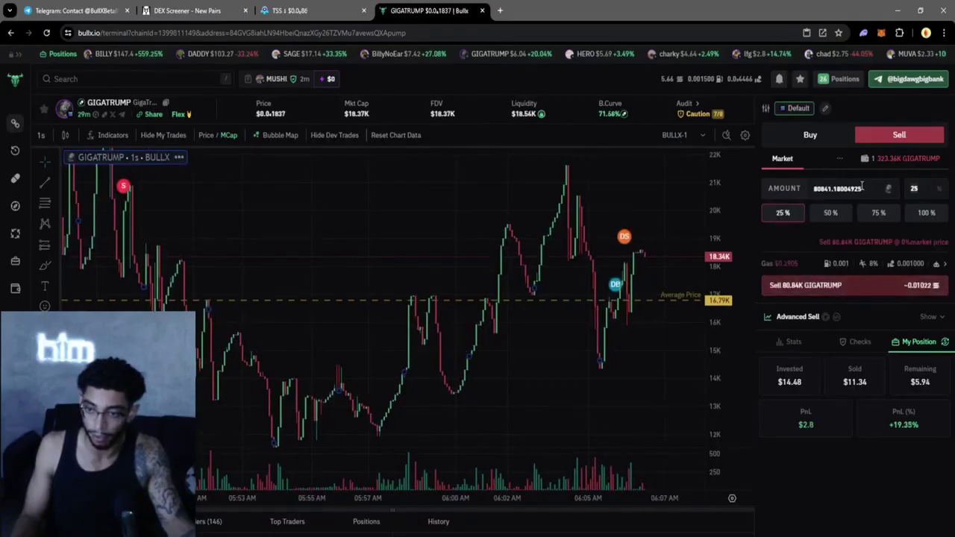
click(831, 214)
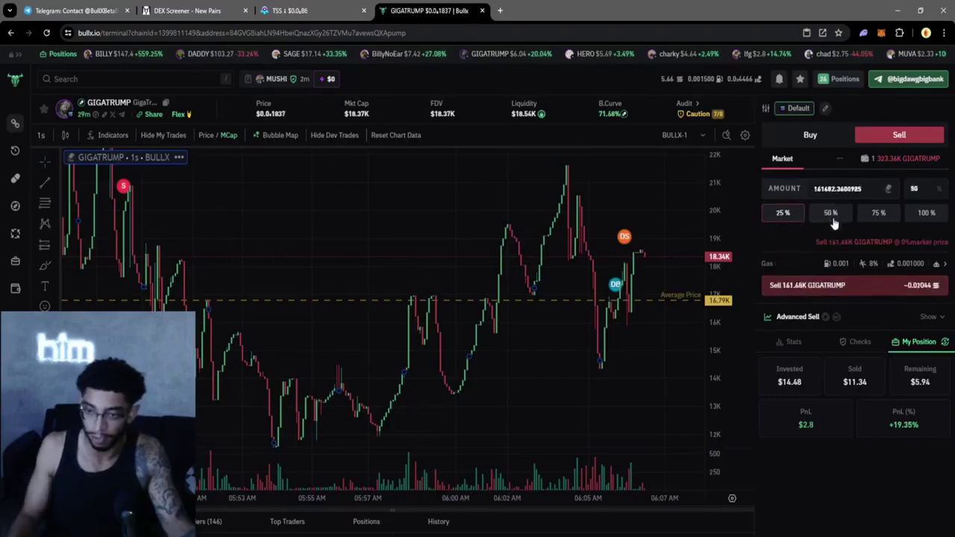
click(851, 293)
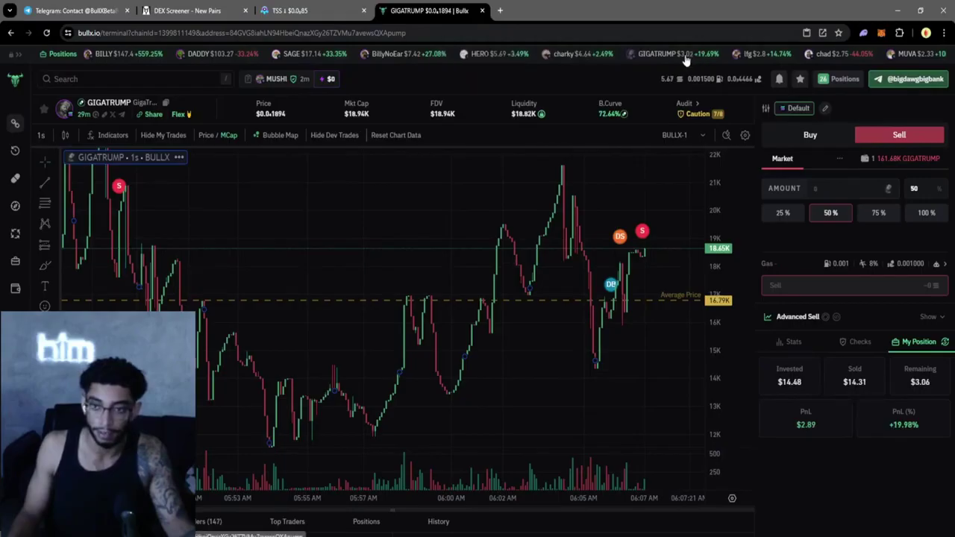
Open INSIDEJOB and review its position recap: $2.97 PnL at +18.93%.
click(382, 60)
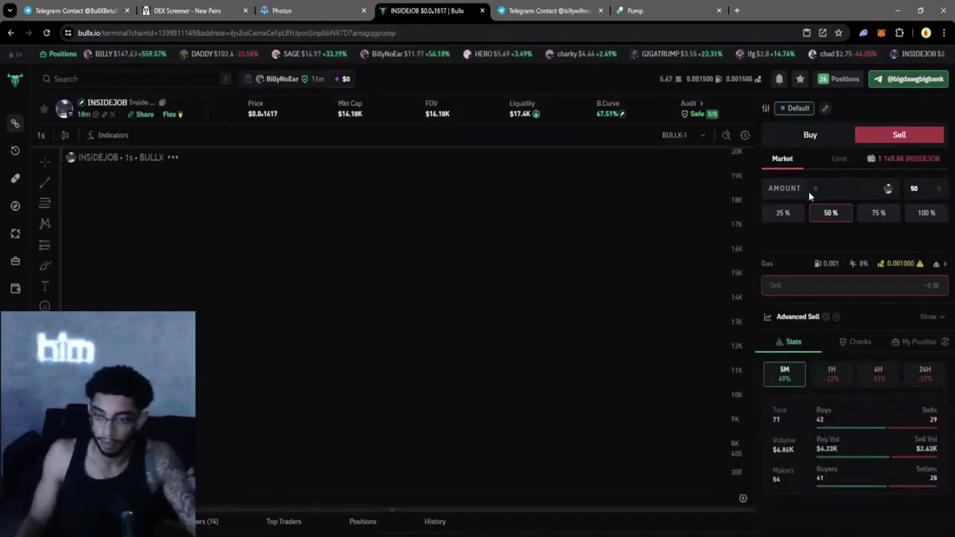
click(821, 142)
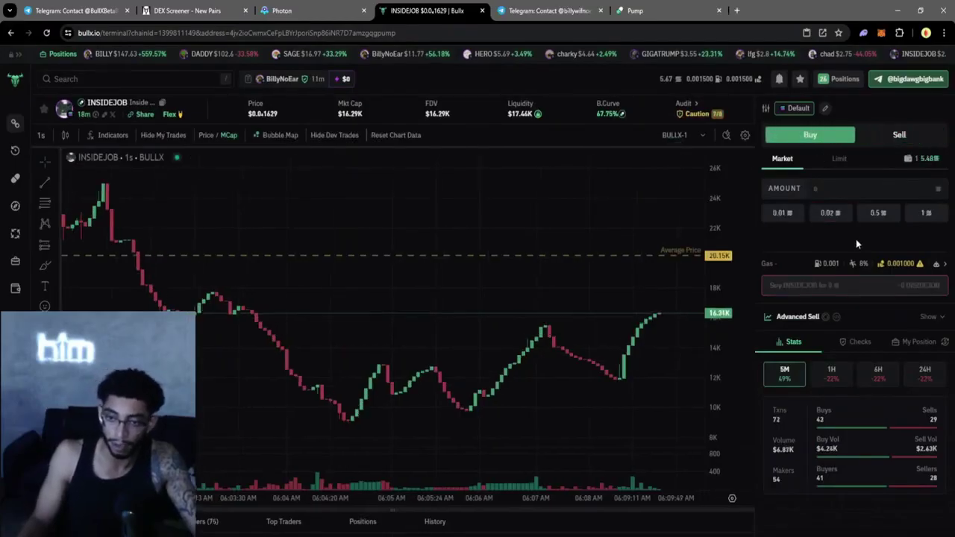
click(933, 345)
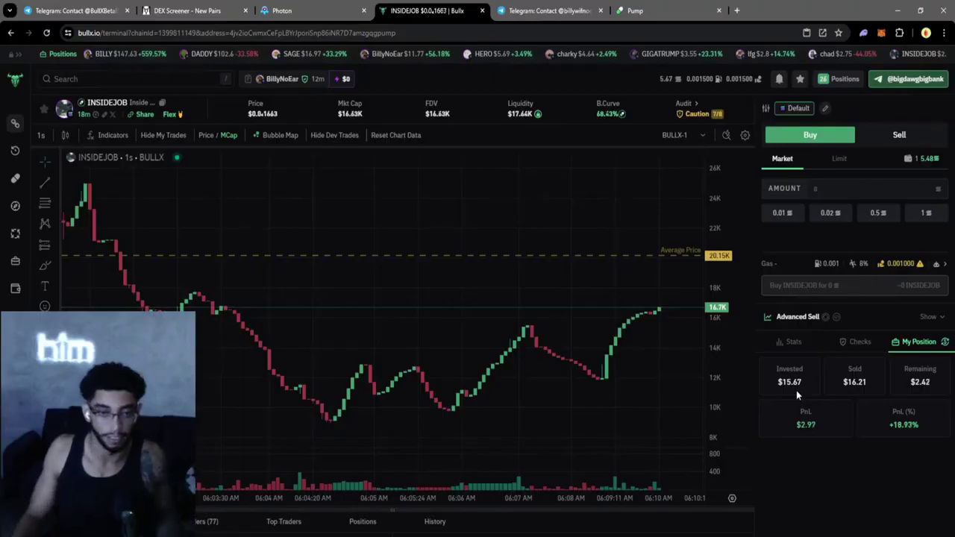
click(282, 10)
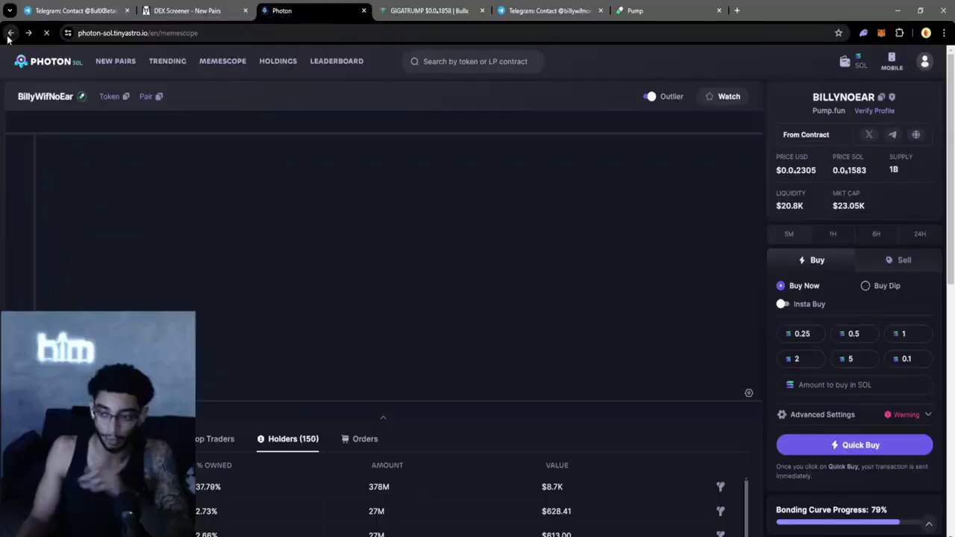
Leave Photon's Memescope and switch to the BullX ET token chart.
click(9, 34)
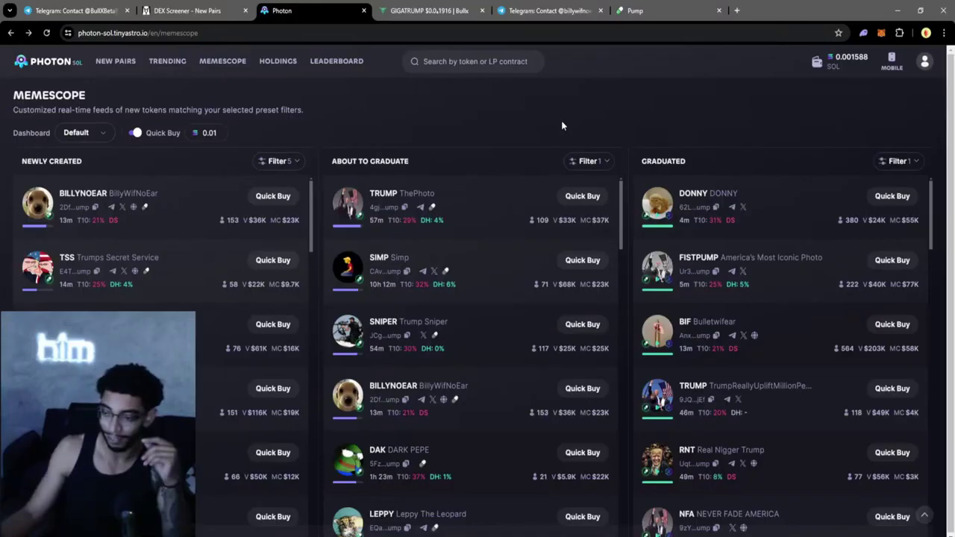
click(429, 11)
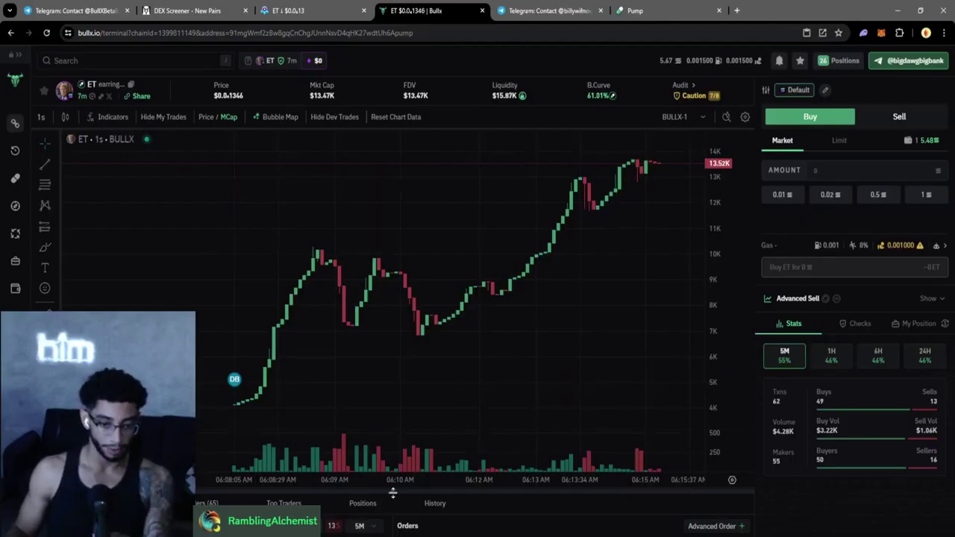
Open the BillyNoEar token page in BullX and enlarge the chart area.
drag(392, 494, 406, 378)
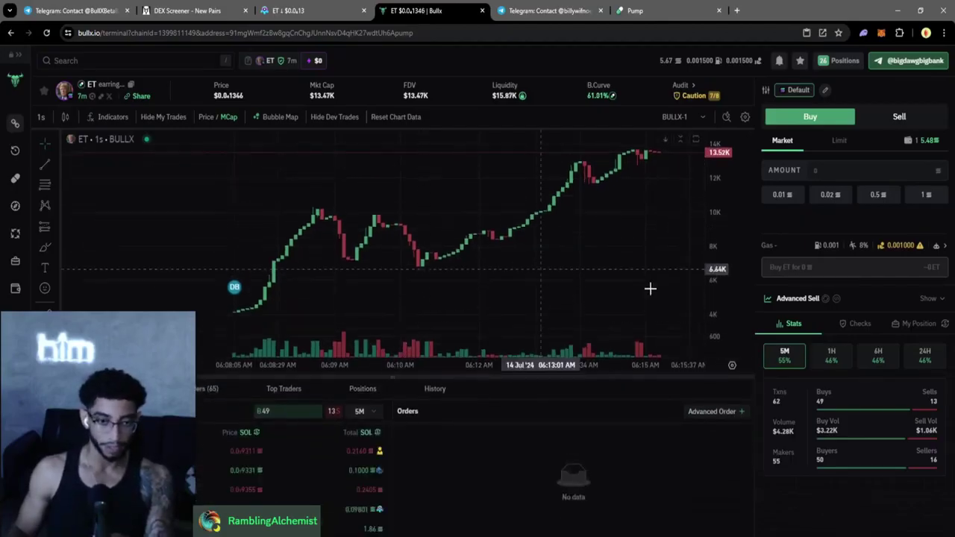
click(338, 55)
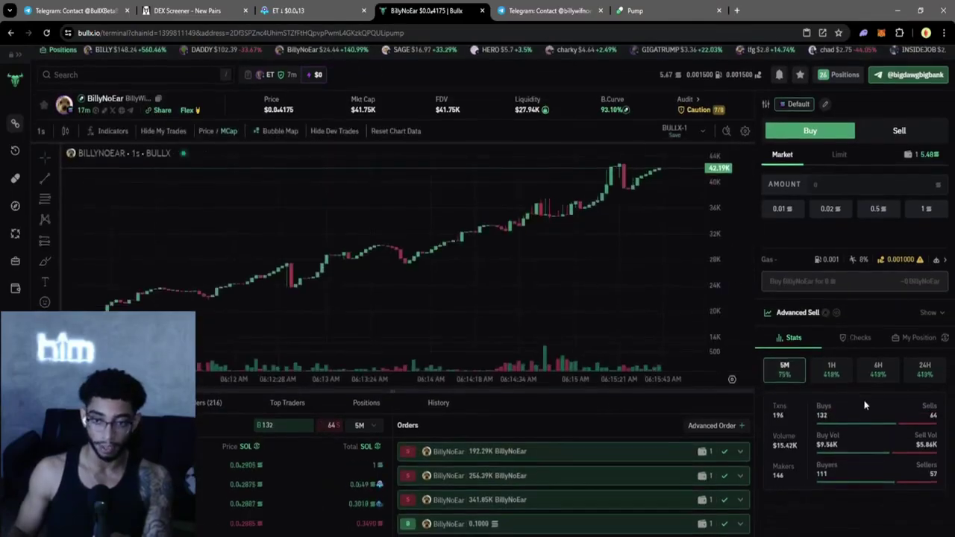
drag(583, 378, 581, 527)
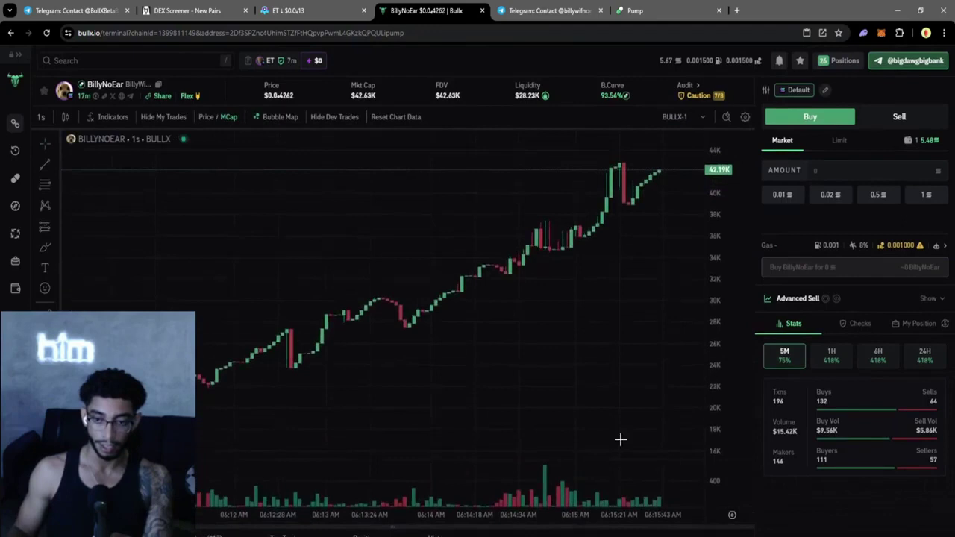
scroll(623, 388, down, 3)
scroll(620, 325, down, 5)
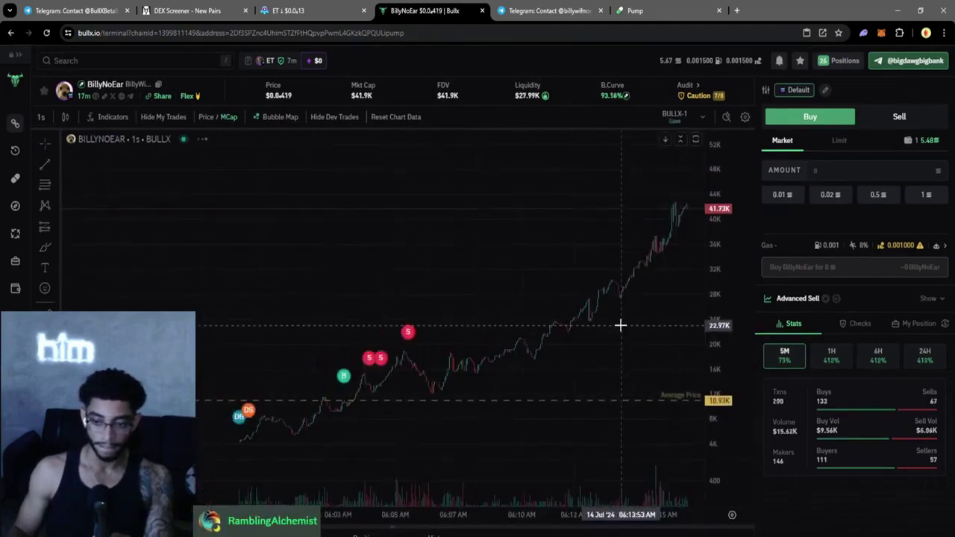
Check the BillyNoEar position figures and sell 25% of the holding.
click(798, 298)
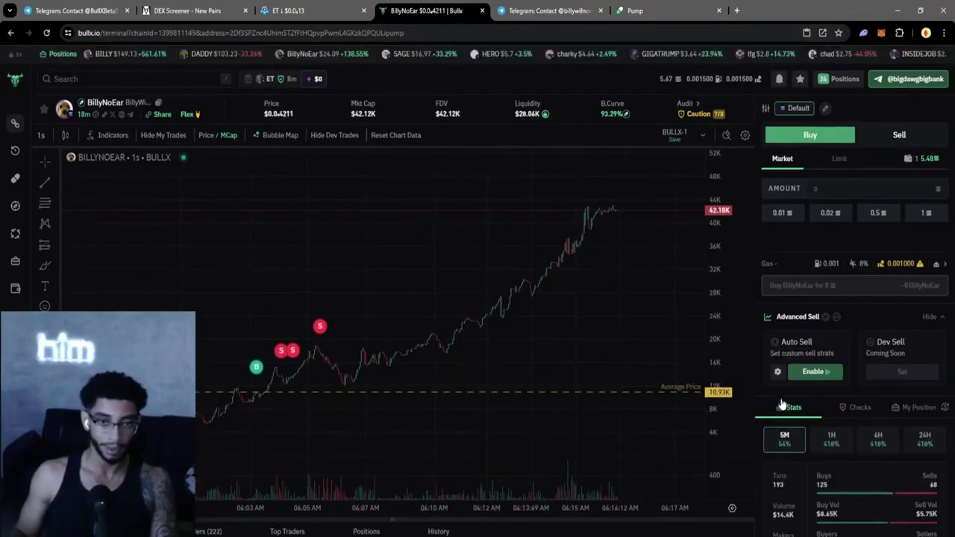
click(924, 391)
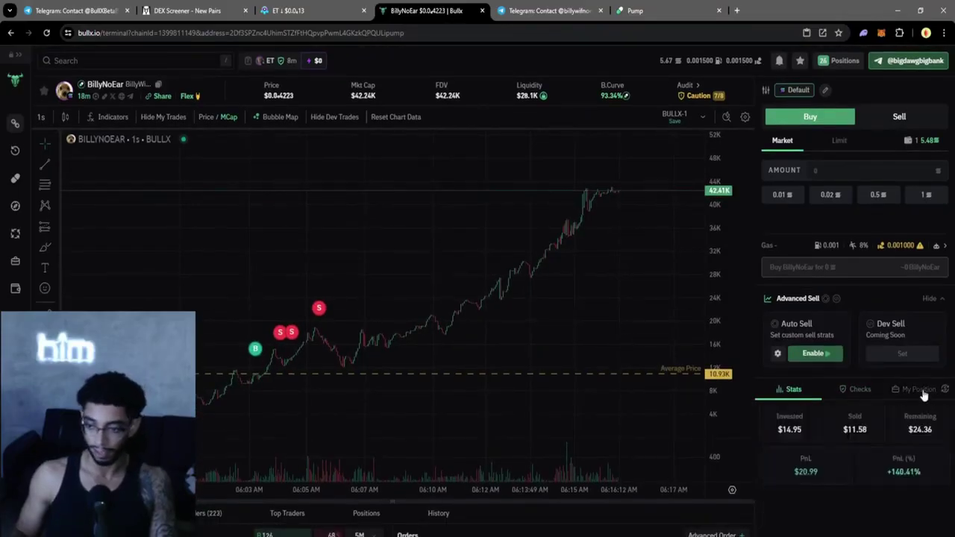
click(787, 391)
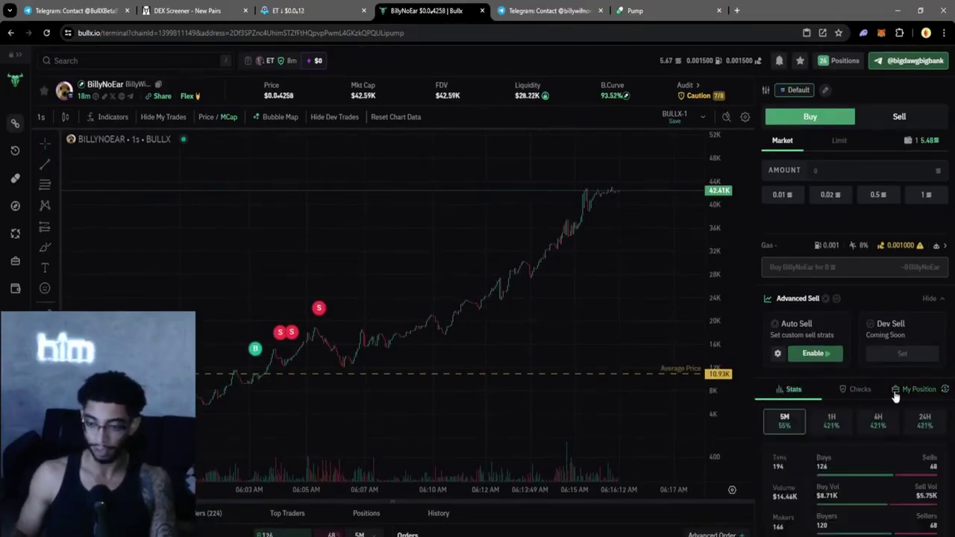
click(918, 389)
click(899, 117)
click(790, 196)
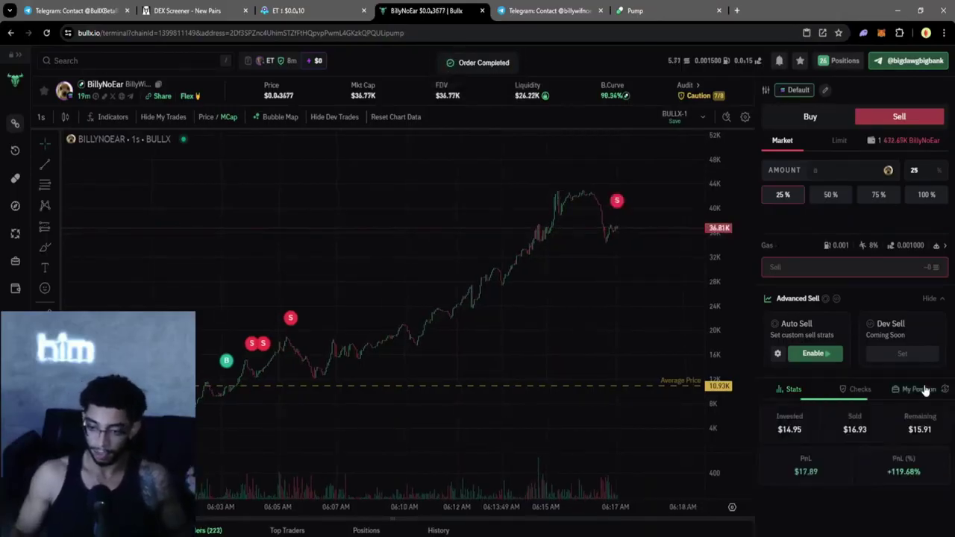
click(806, 396)
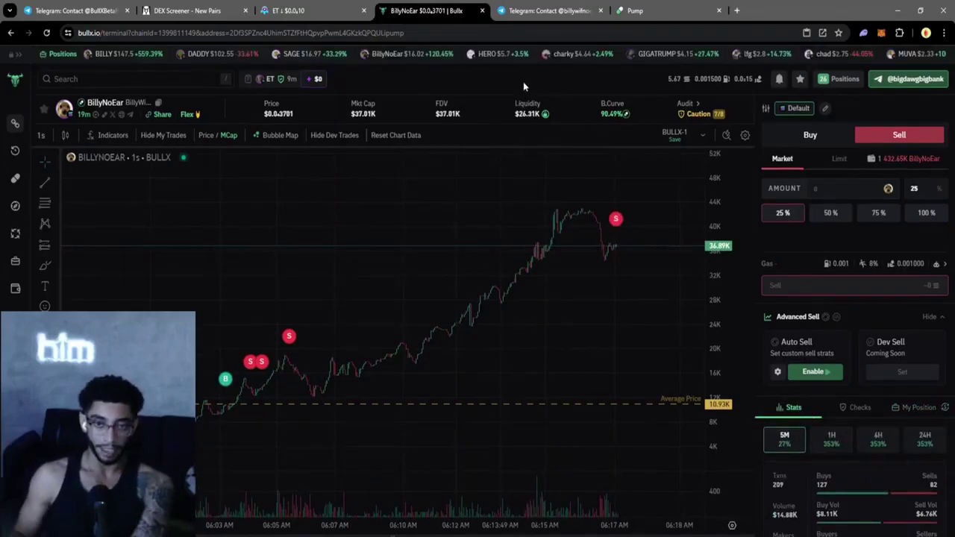
click(642, 54)
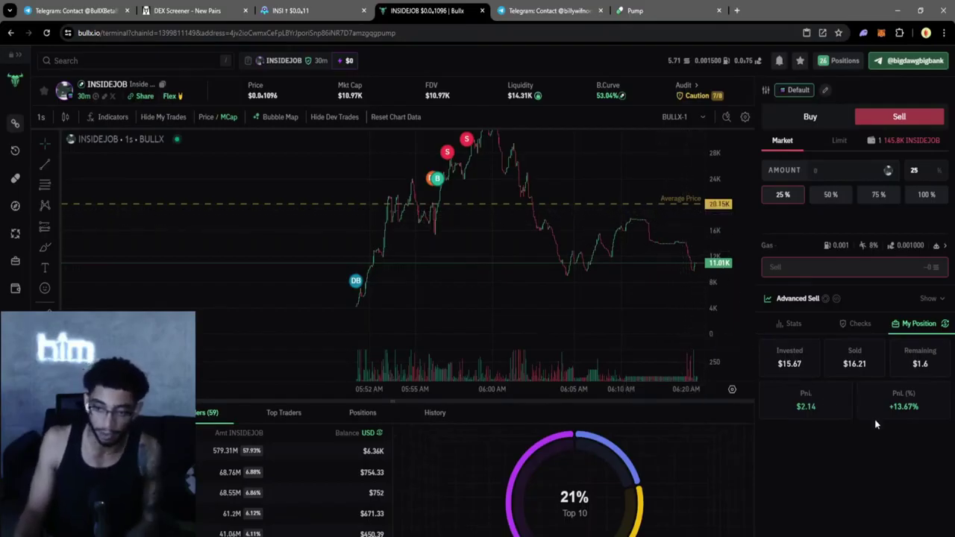
Look up the shooturd call in Discord, then open the shooturd token in BullX.
key(alt+Tab)
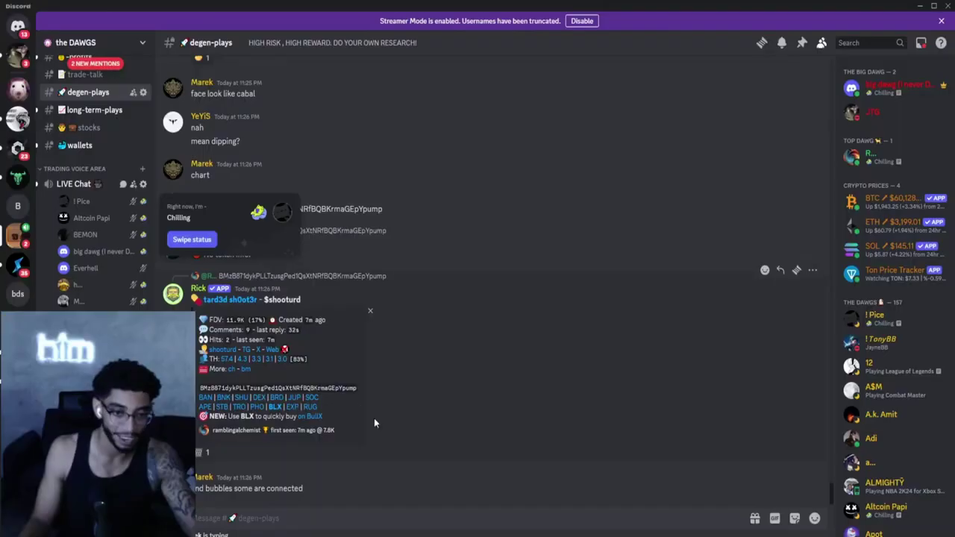
mouse_move(229, 222)
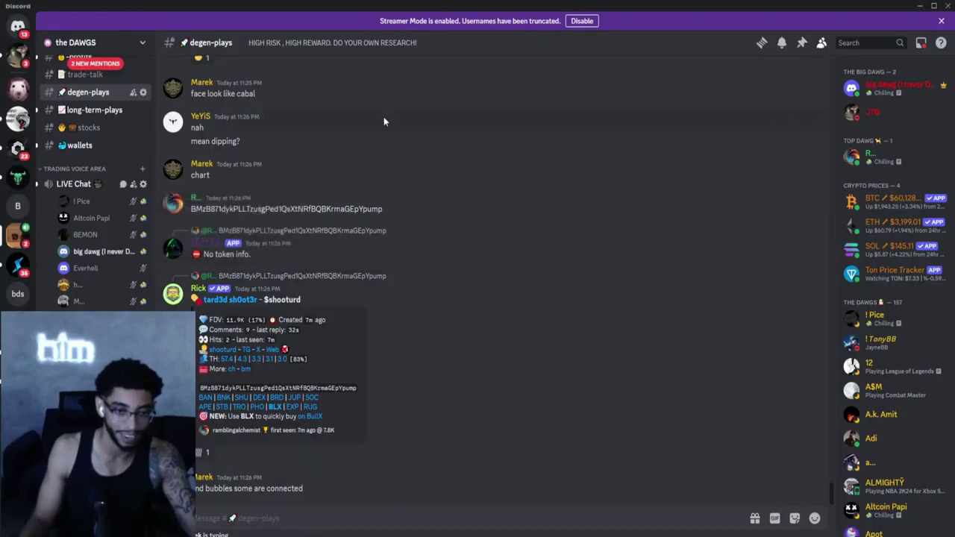
key(alt+Tab)
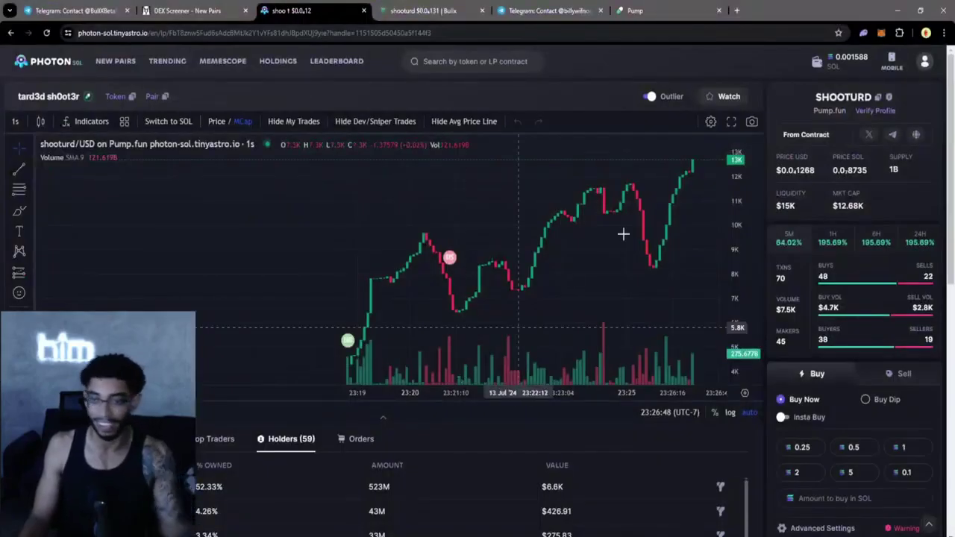
click(465, 8)
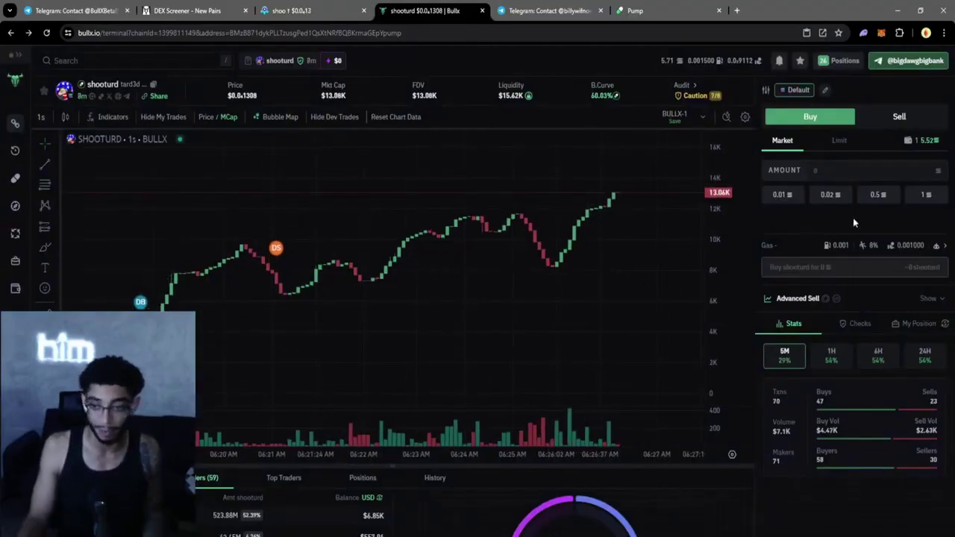
Enter and submit a 0.1 SOL market buy of shooturd.
text(0.1)
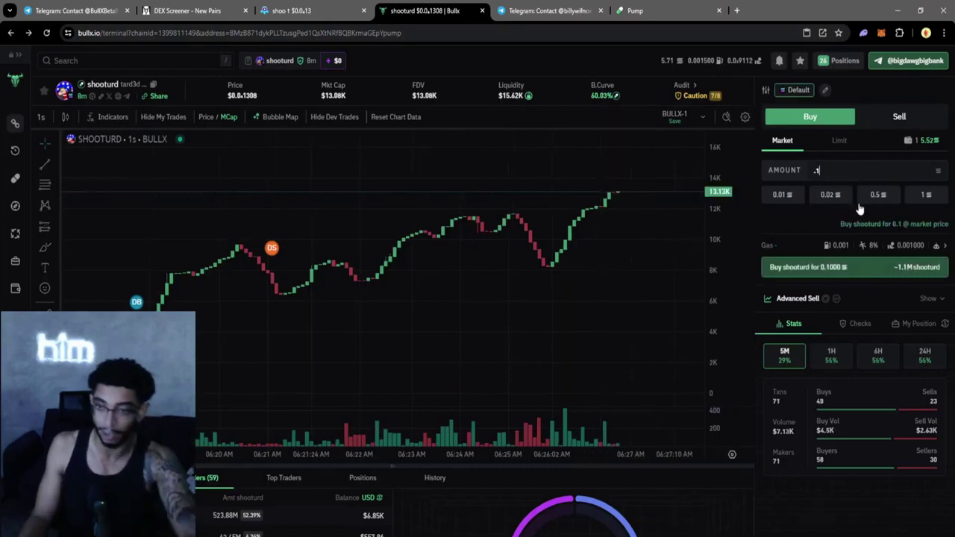
key(BackSpace)
key(BackSpace)
key(BackSpace)
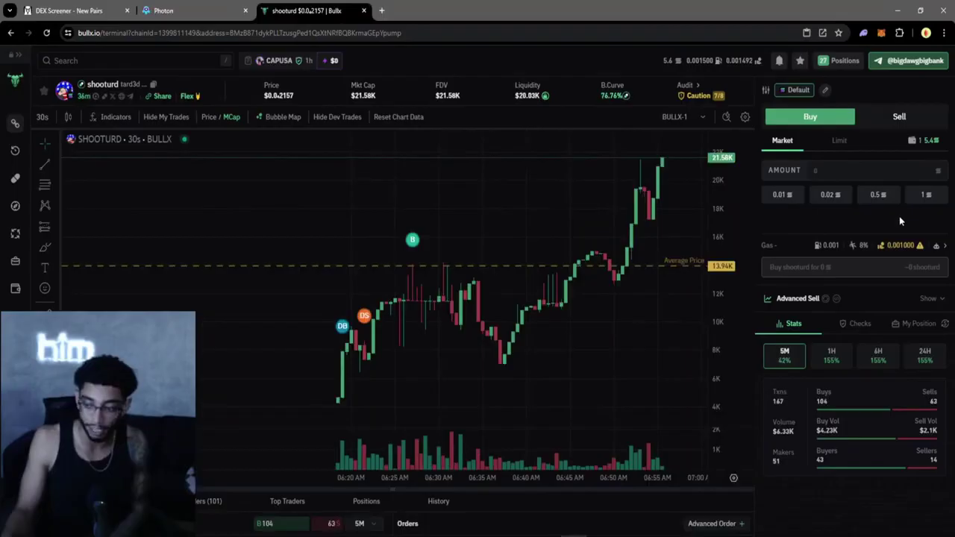
Check the shooturd position and sell 50% of the shooturd holding.
click(906, 324)
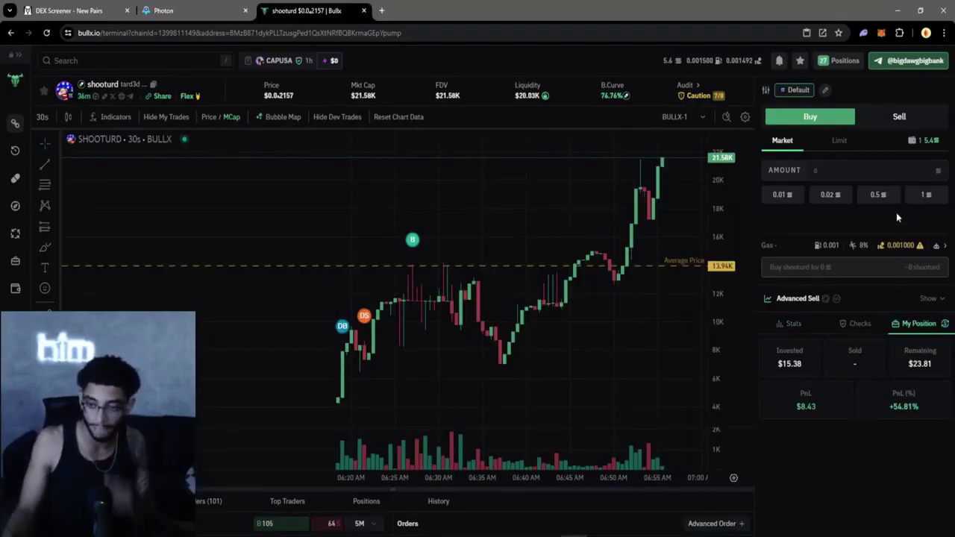
click(892, 117)
click(841, 197)
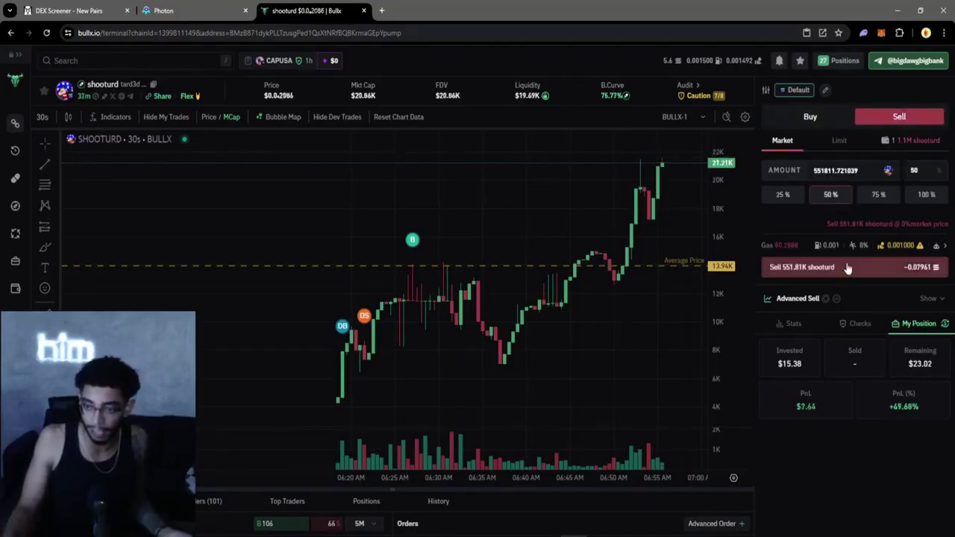
click(845, 267)
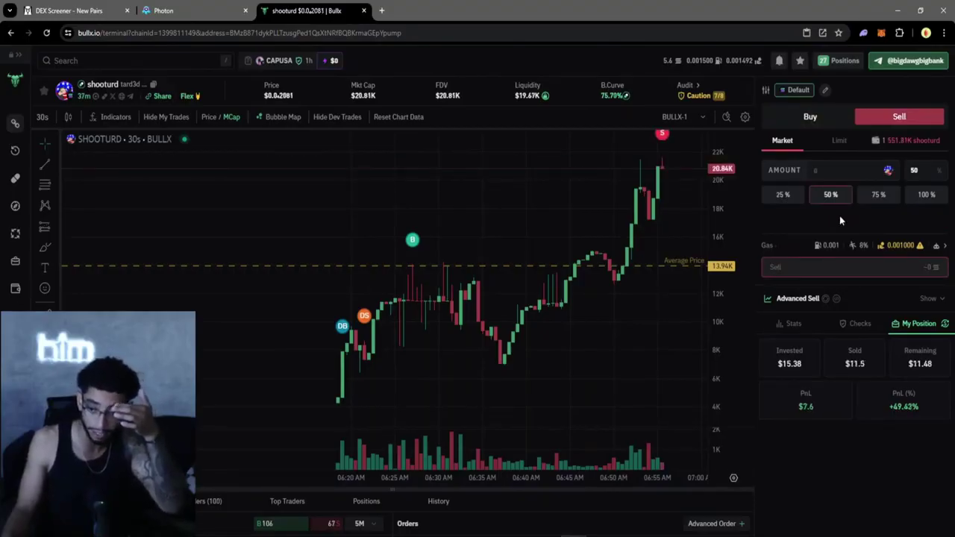
Sell half the remaining shooturd twice more, then compress the chart to fit all candles.
click(830, 200)
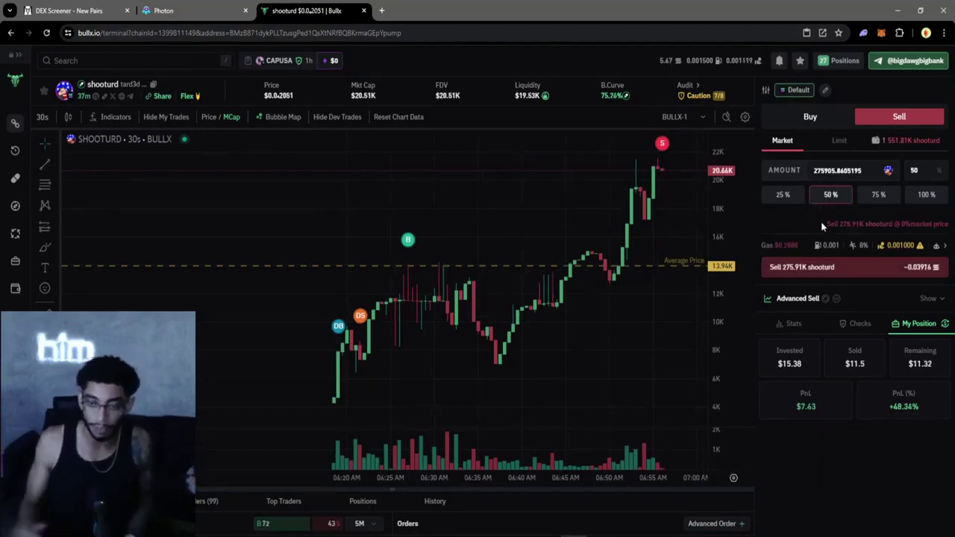
click(866, 267)
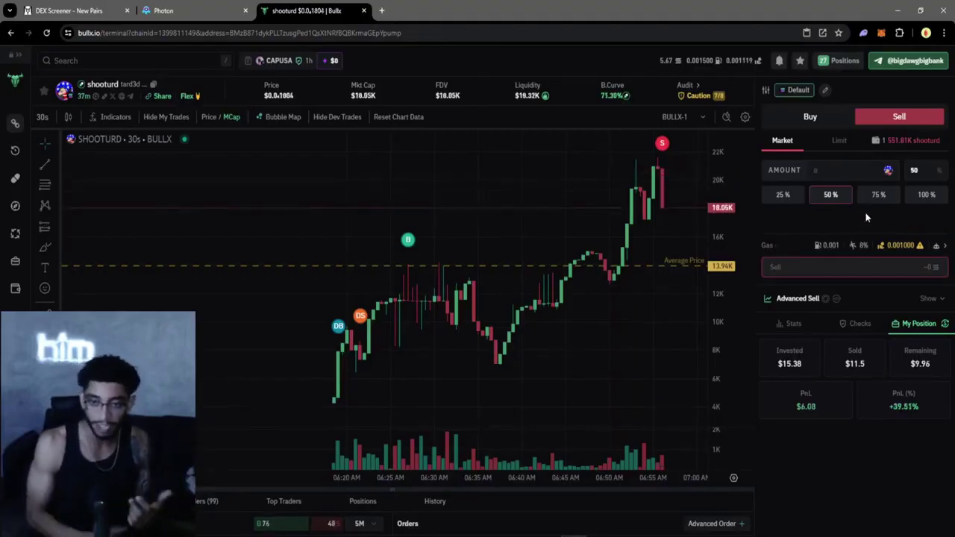
click(832, 196)
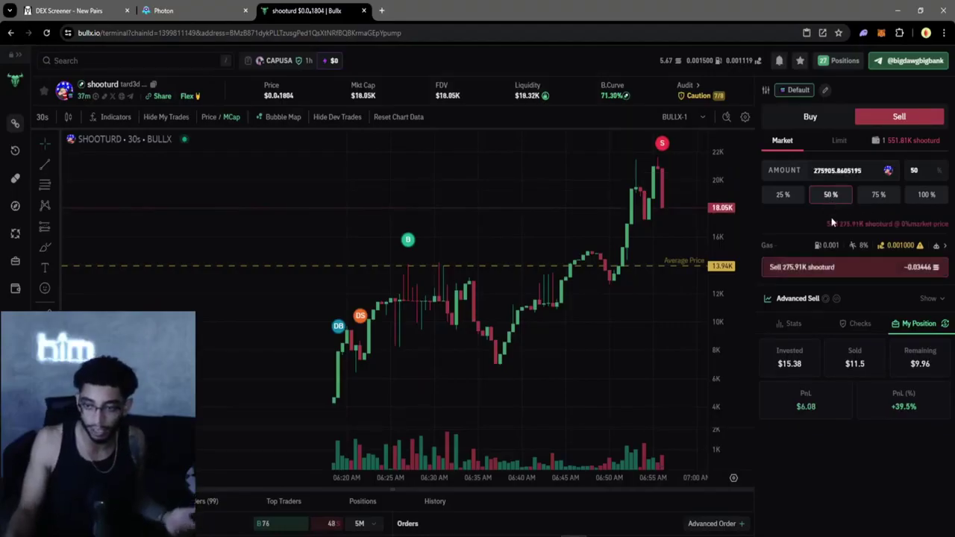
click(839, 267)
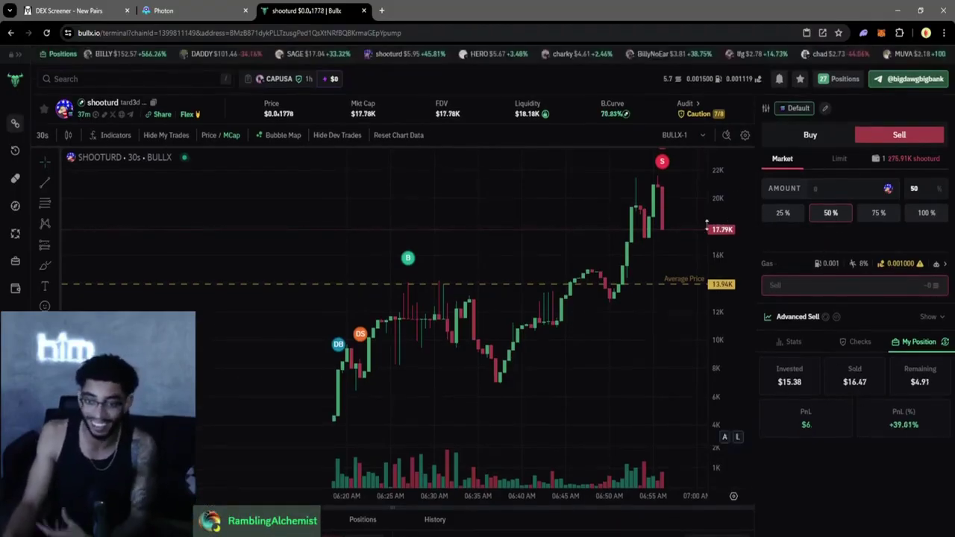
drag(721, 238, 721, 264)
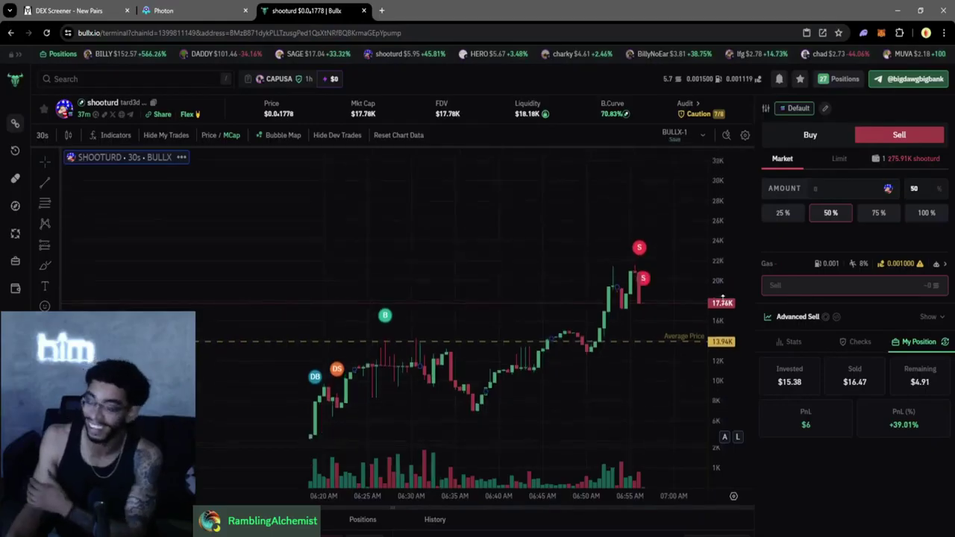
drag(657, 320, 633, 277)
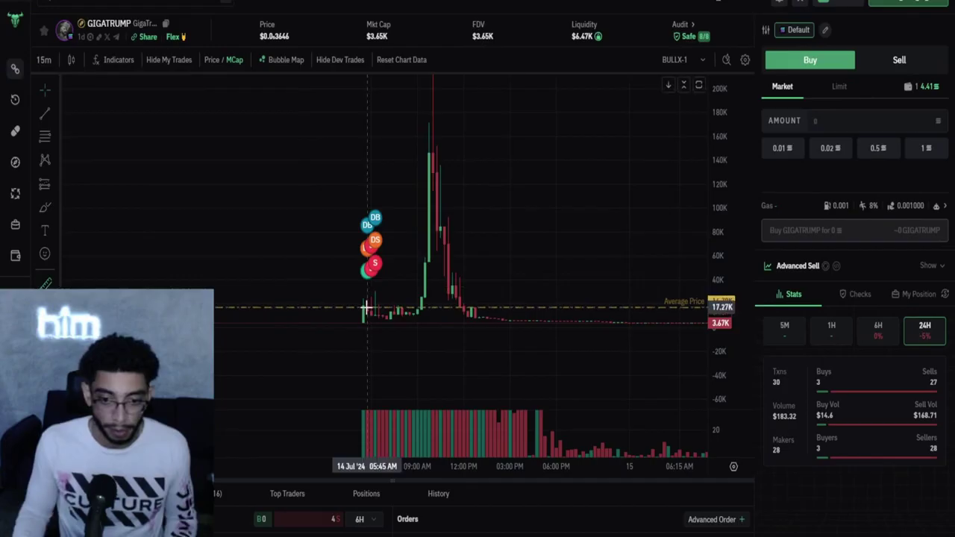
Reframe the GIGATRUMP chart around its roughly 1063% pump and show the position's PnL figures.
drag(363, 309, 421, 147)
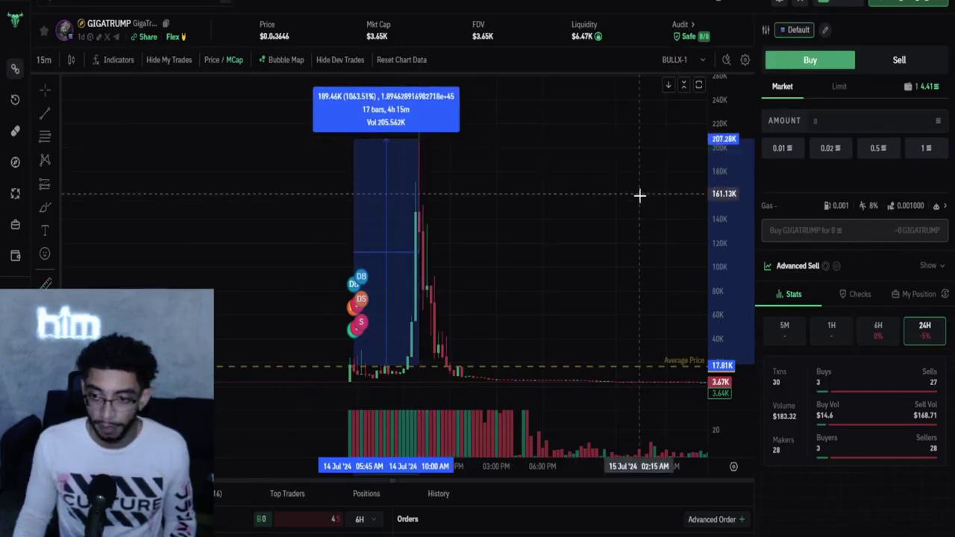
click(908, 296)
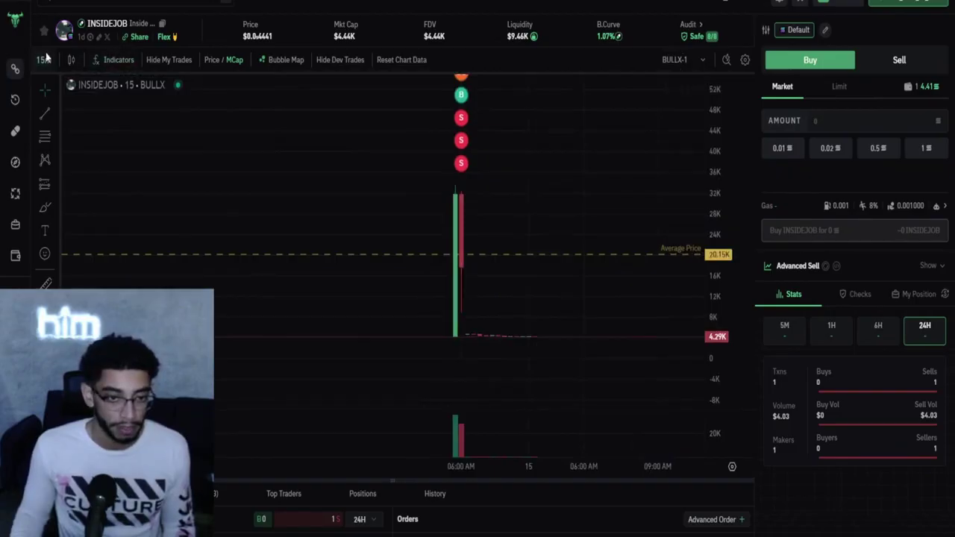
Switch INSIDEJOB to 1-minute candles, measure the 64.95% rise, and show the $1.19 (+7.6%) PnL.
click(47, 57)
click(57, 173)
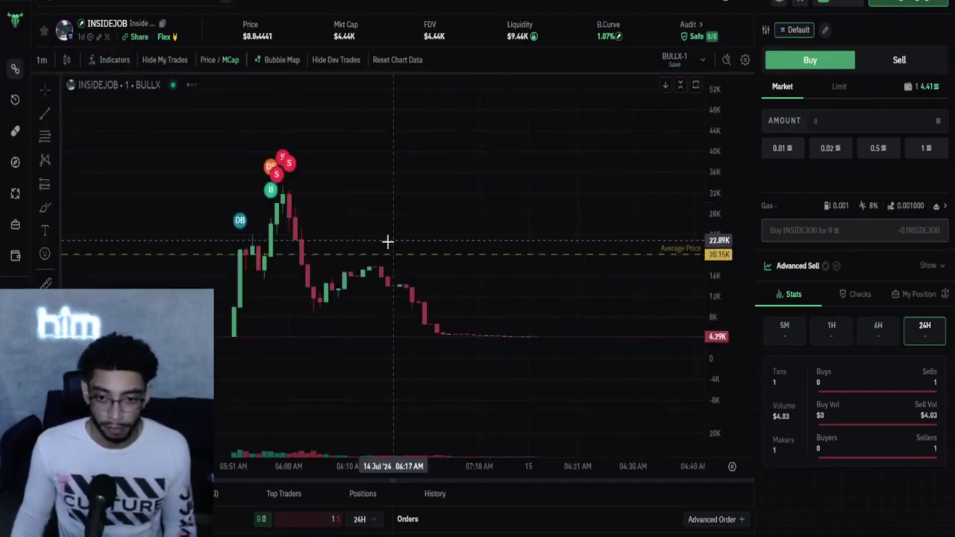
drag(388, 241, 493, 249)
mouse_move(57, 285)
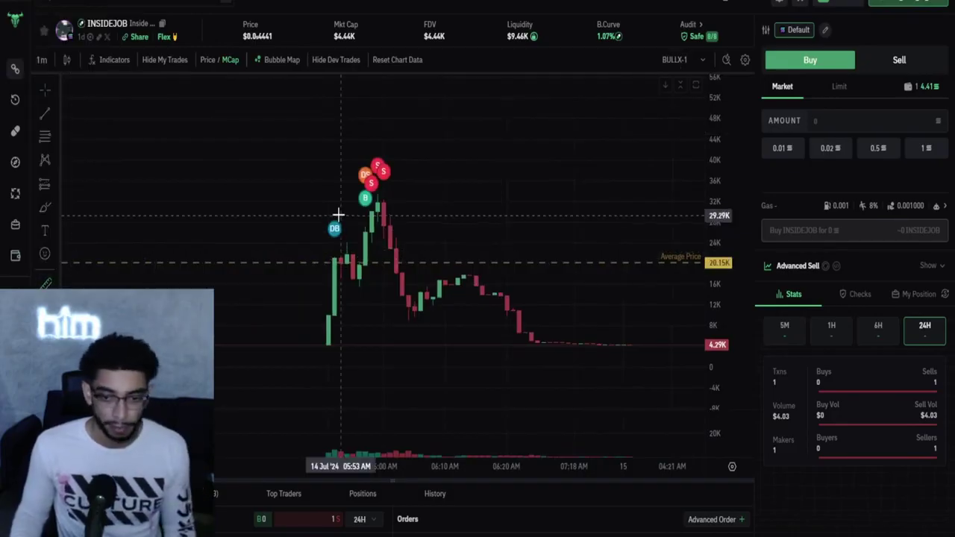
shift+click(365, 261)
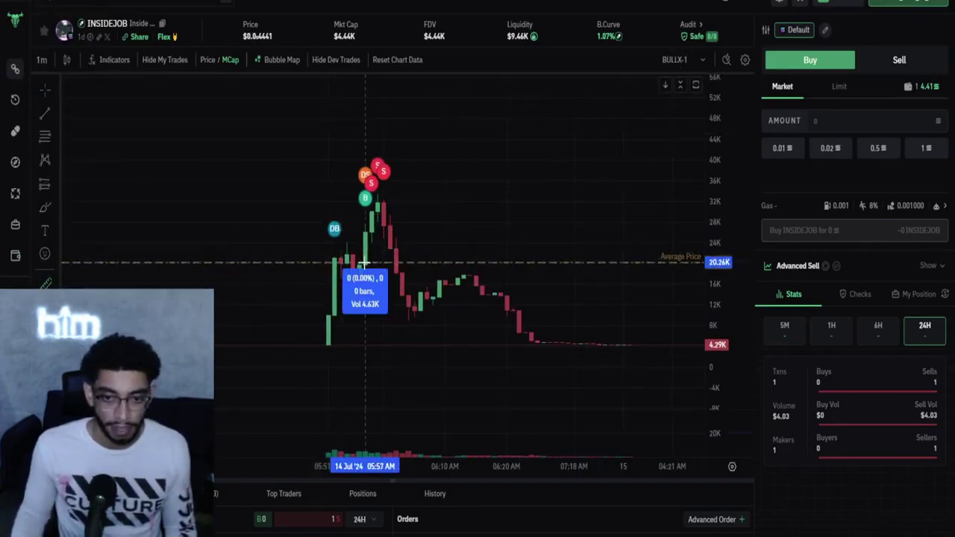
click(378, 200)
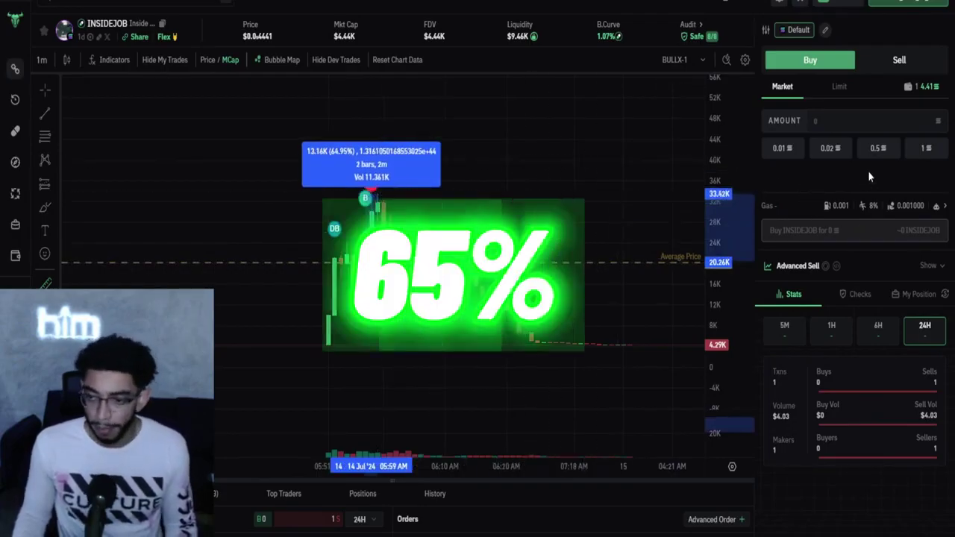
click(906, 295)
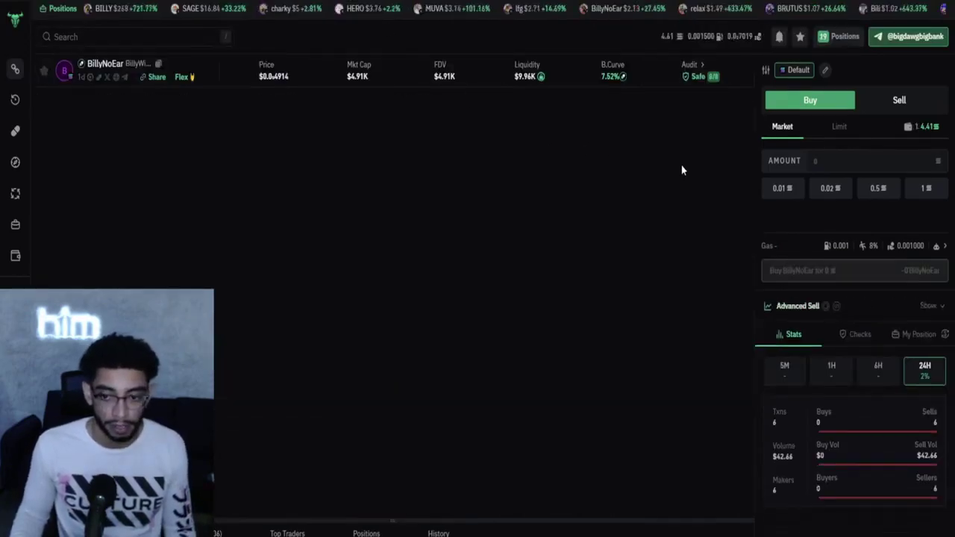
Measure BillyNoEar's 277.87% run from the buy point and show its $4.11 (+27.49%) PnL.
scroll(874, 224, down, 1)
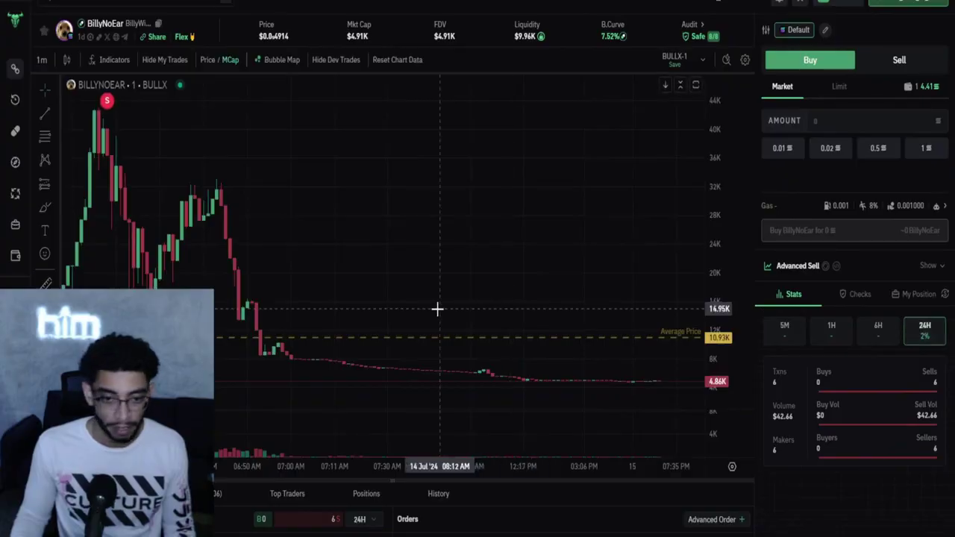
scroll(438, 309, up, 3)
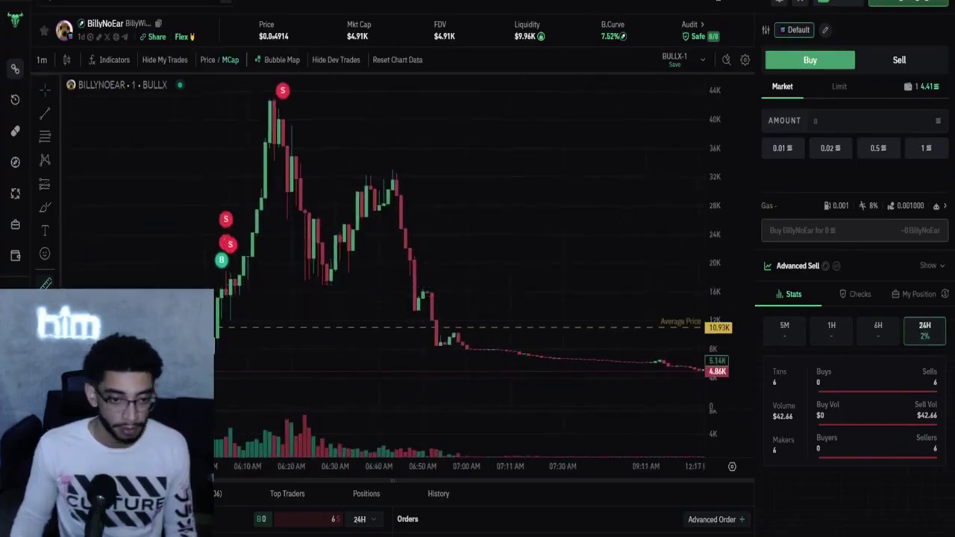
shift+click(222, 326)
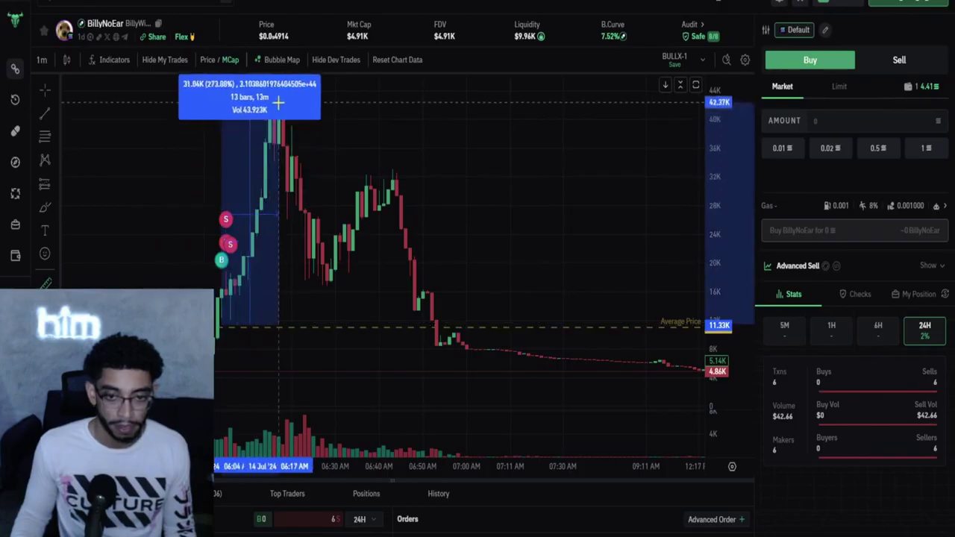
click(282, 140)
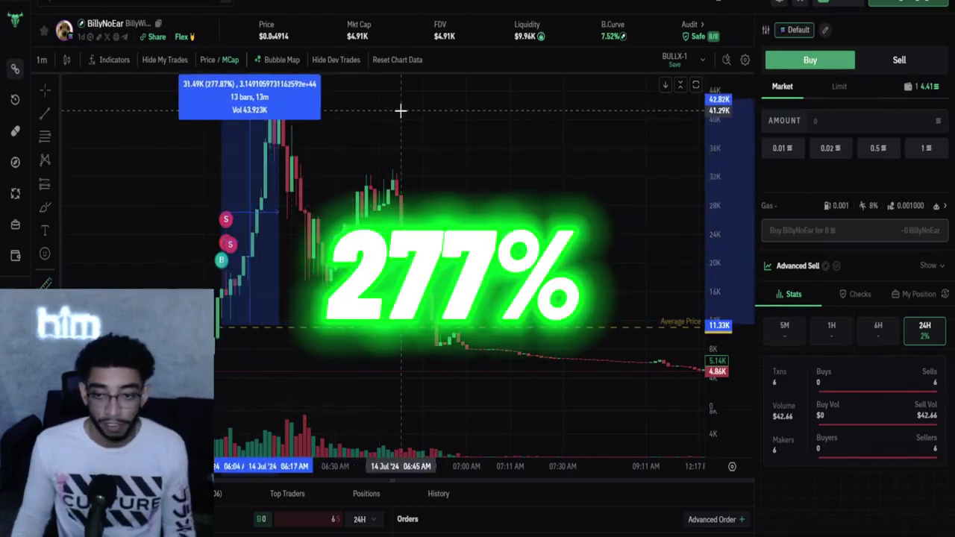
click(915, 297)
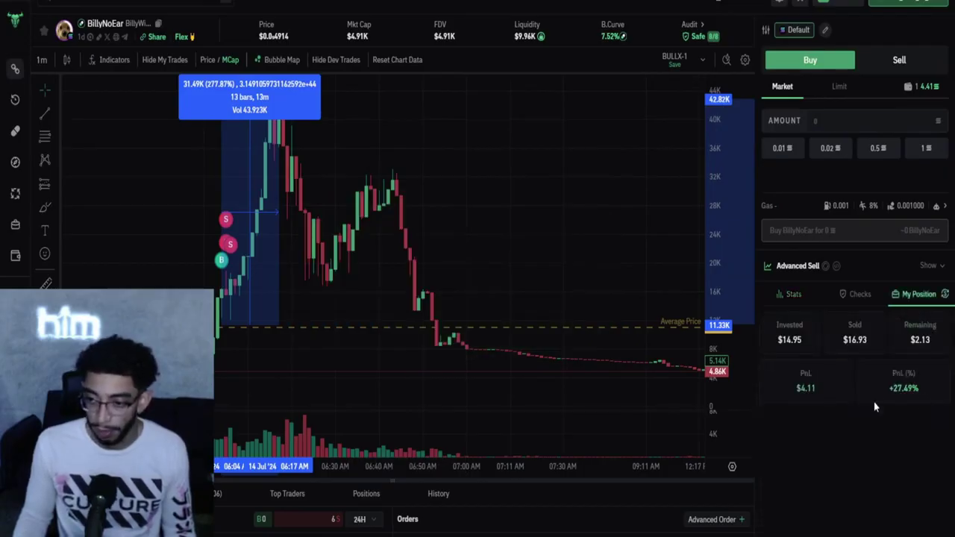
Zoom out the shooturd chart, measure its 546.29% pump from entry, and show the +12.68% PnL.
click(478, 4)
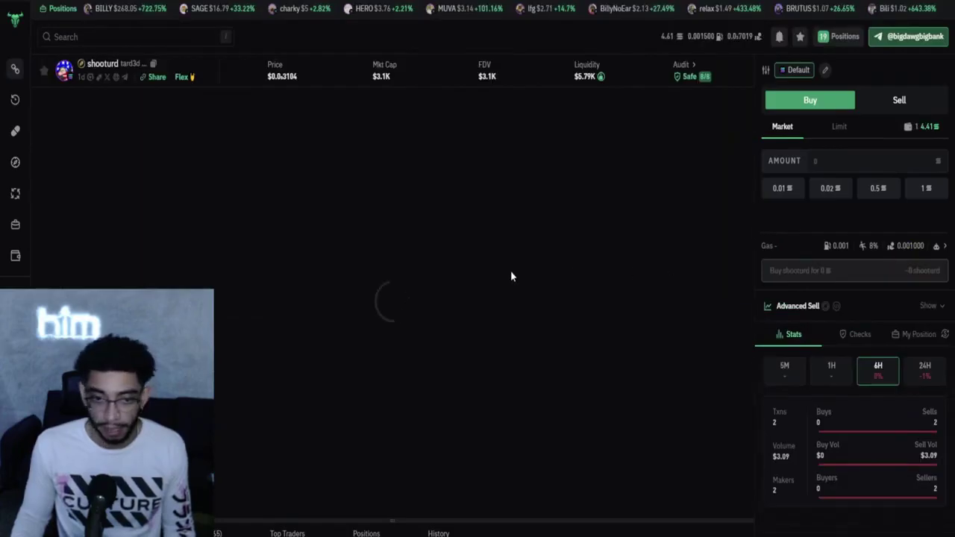
scroll(831, 267, down, 1)
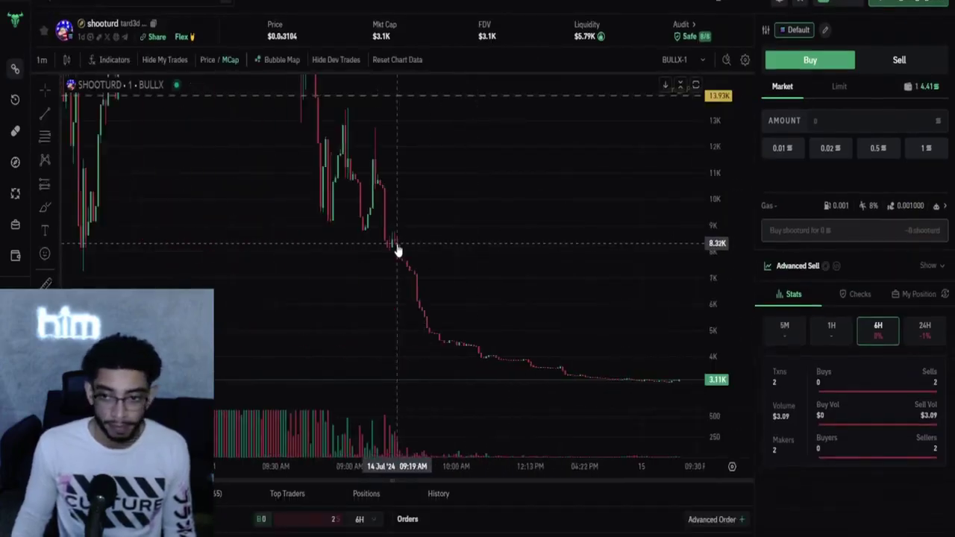
scroll(412, 231, down, 4)
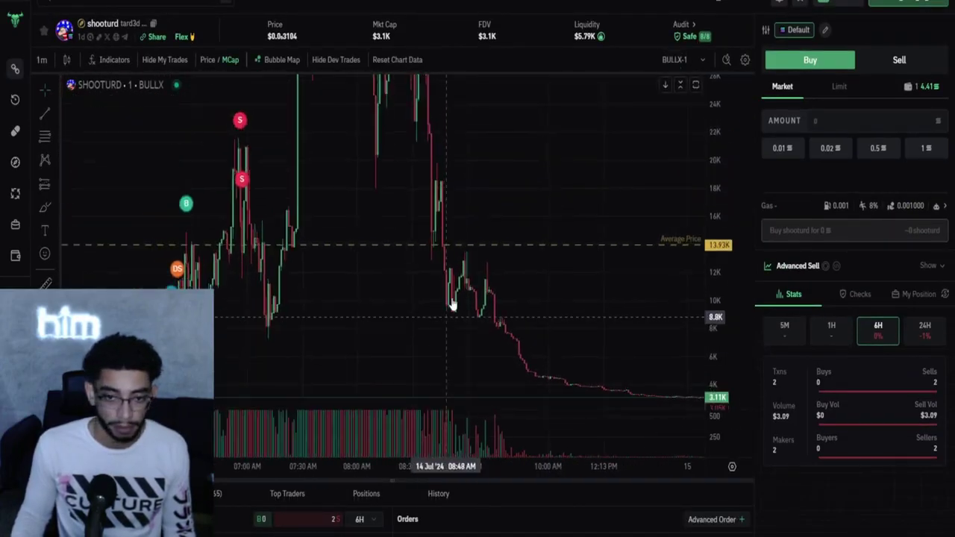
scroll(713, 173, down, 3)
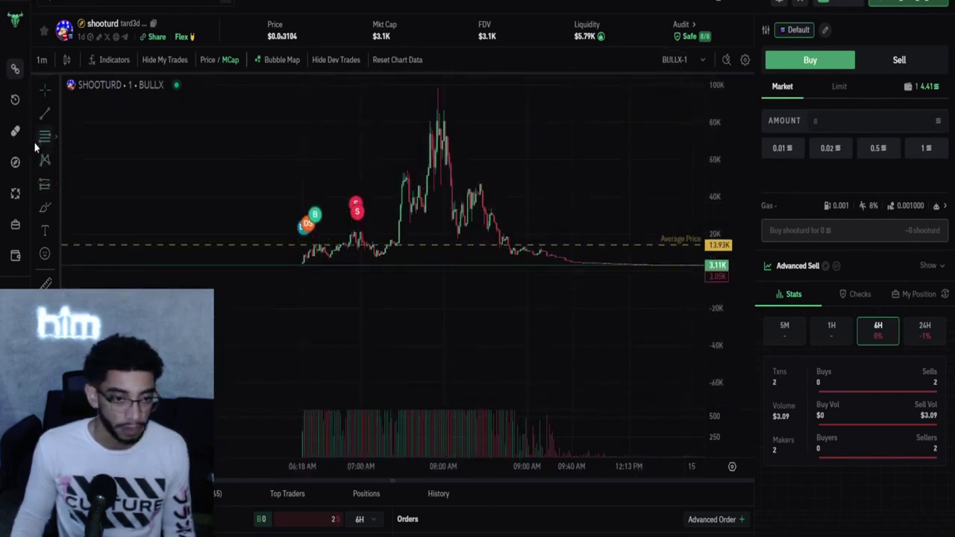
click(47, 284)
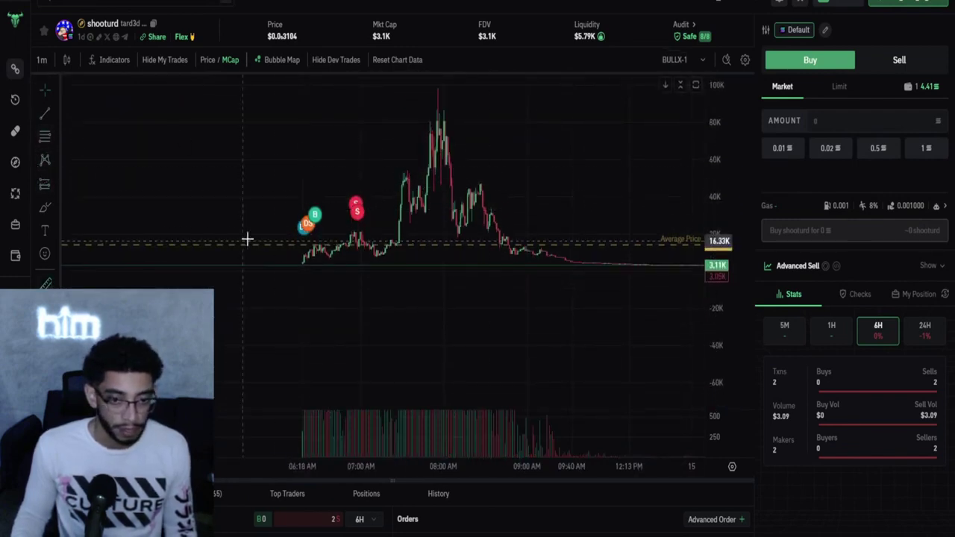
click(317, 245)
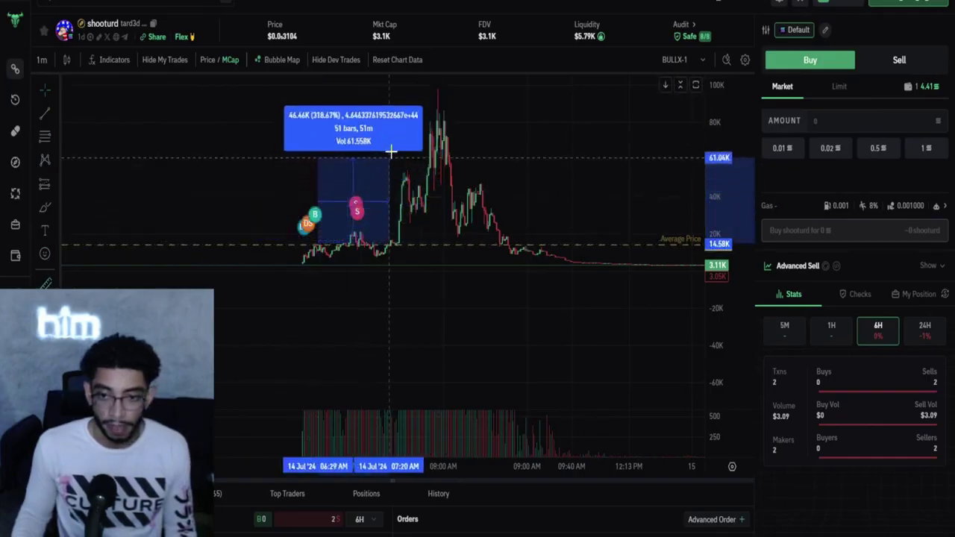
click(440, 102)
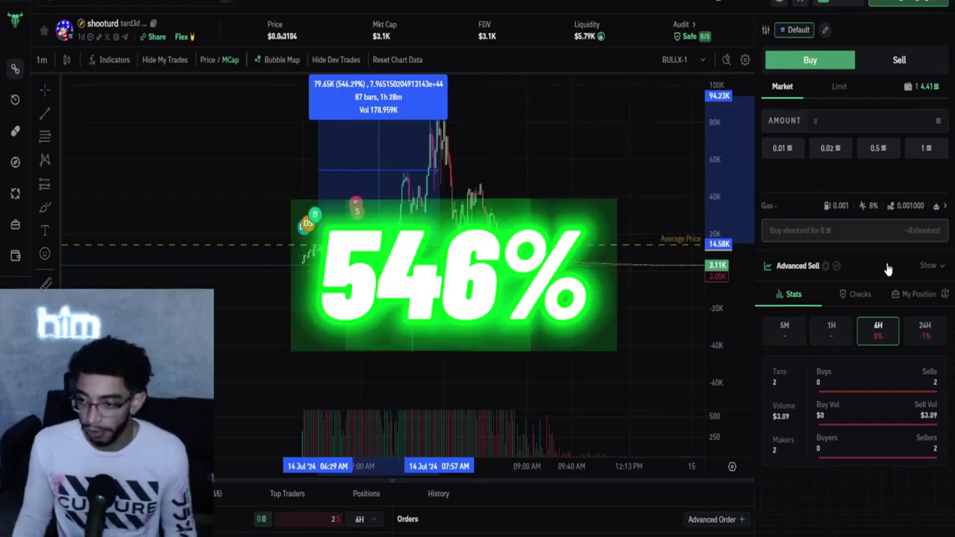
click(906, 294)
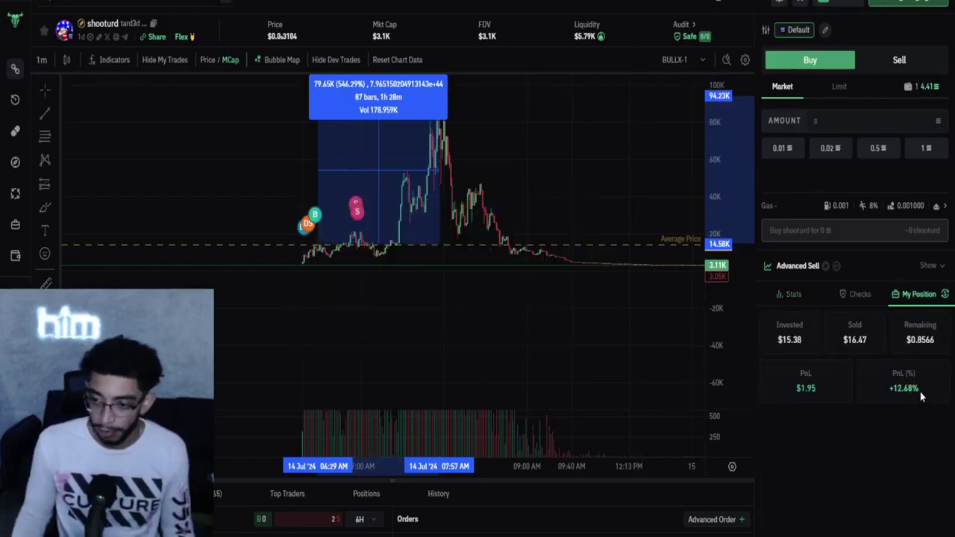